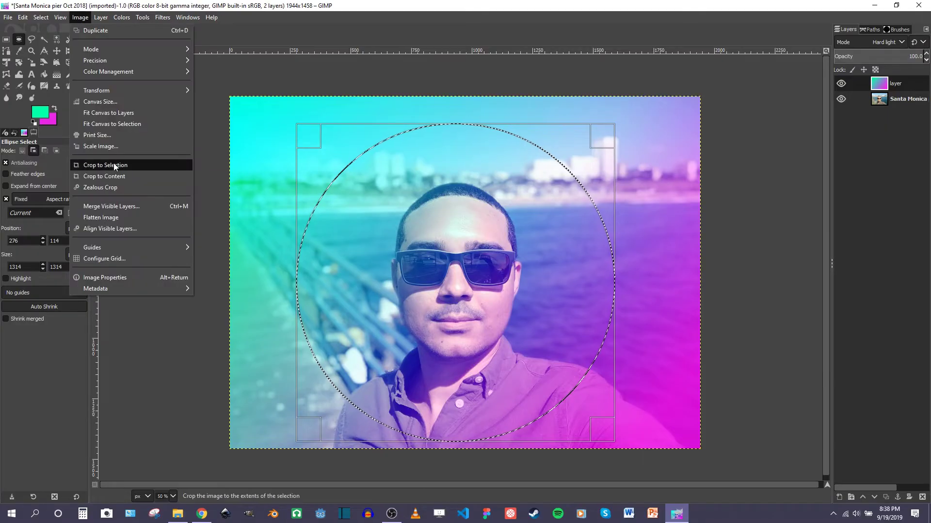
# - Merge the gradient and photo into one layer, after undoing a trial corner deletion
pyautogui.click(157, 166)
pyautogui.click(40, 17)
pyautogui.click(58, 64)
pyautogui.press('Delete')
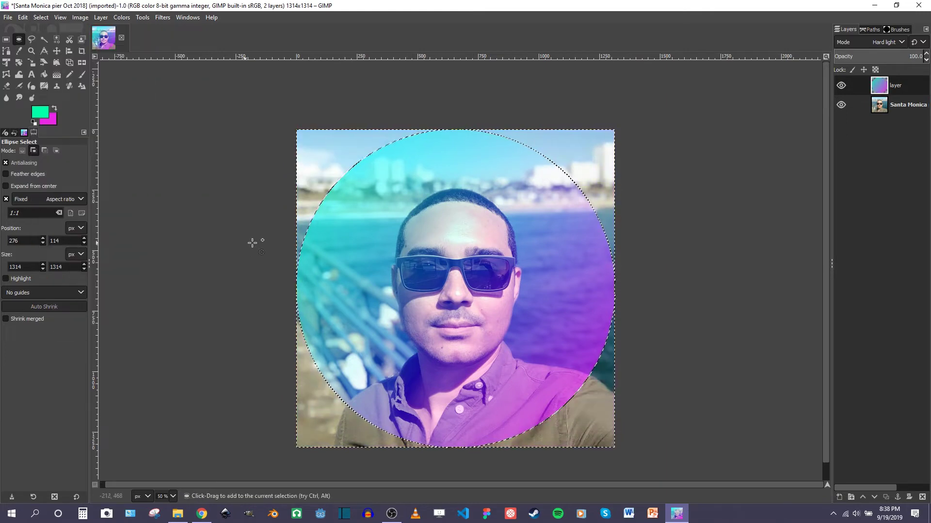
pyautogui.hotkey('ctrl', 'z')
pyautogui.click(41, 17)
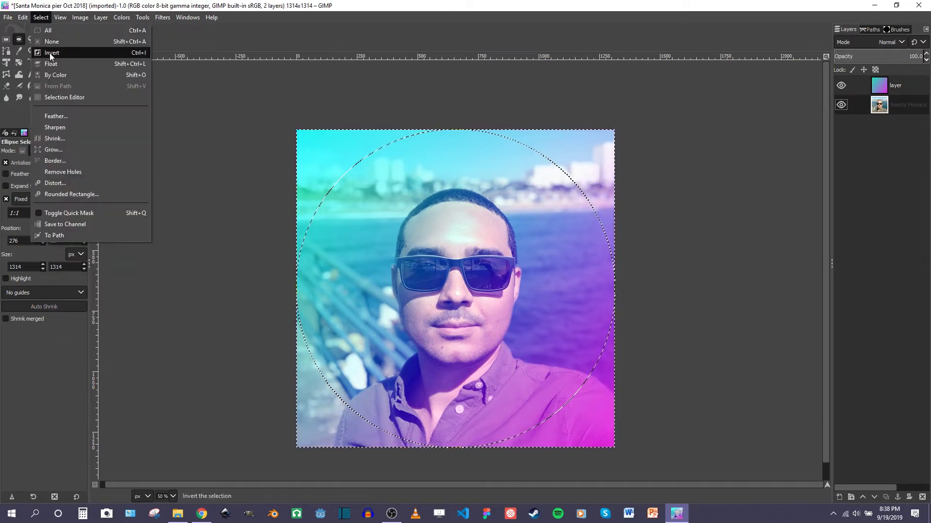
pyautogui.click(80, 17)
pyautogui.click(128, 216)
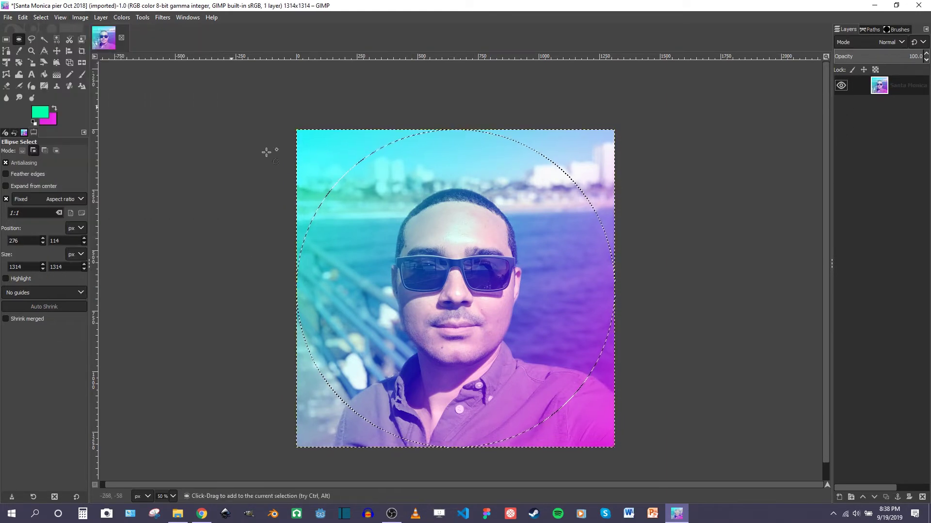
# - Undo the stray magenta circle fill and clear the circular selection
pyautogui.press('Delete')
pyautogui.hotkey('ctrl', 'z')
pyautogui.hotkey('ctrl', 'shift', 'a')
pyautogui.click(80, 17)
pyautogui.moveTo(100, 17)
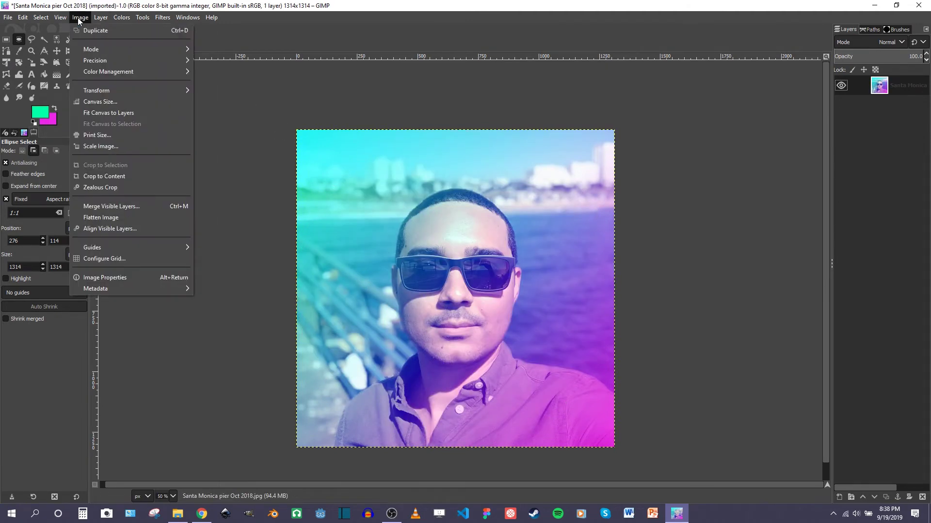
pyautogui.press('Escape')
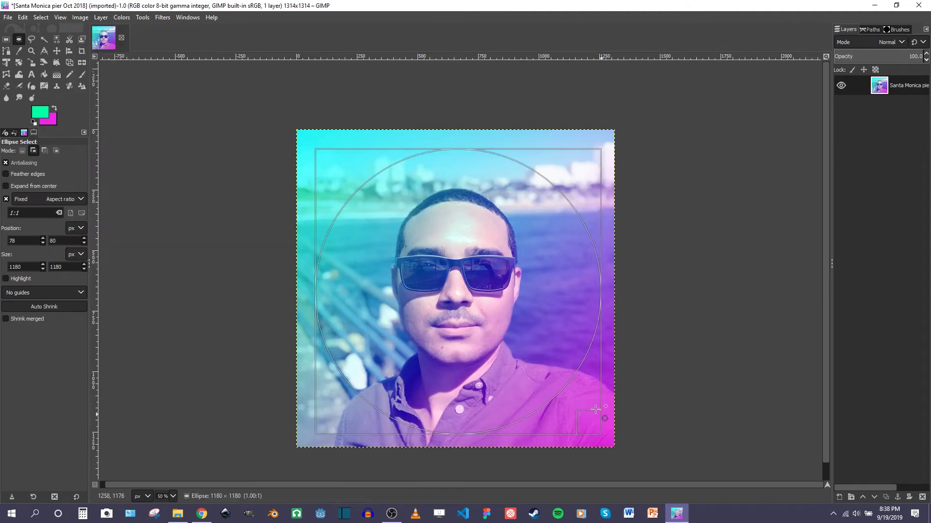
# - Select a circle filling the photo, invert it, delete the corners, and crop to content
pyautogui.moveTo(311, 146)
pyautogui.mouseDown()
pyautogui.moveTo(466, 312)
pyautogui.moveTo(456, 301)
pyautogui.mouseUp()
pyautogui.moveTo(585, 422); pyautogui.dragTo(607, 442)
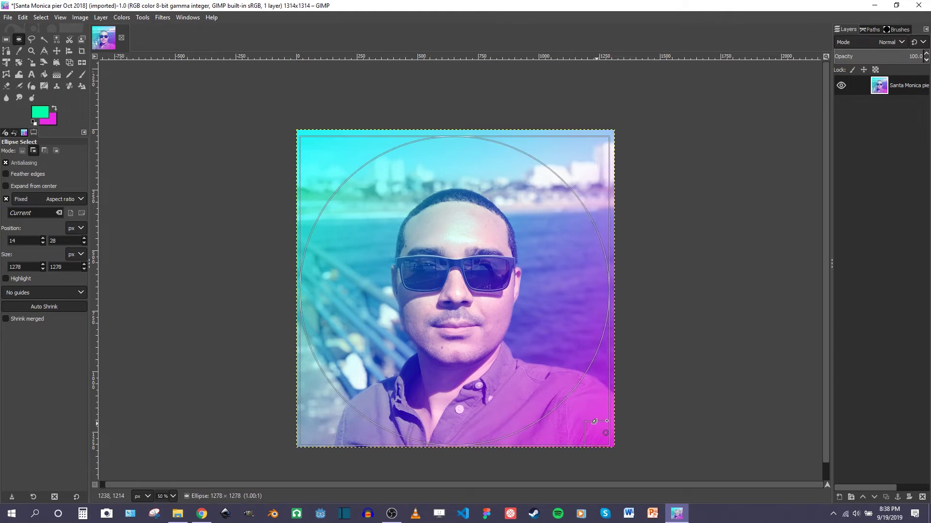
pyautogui.click(41, 17)
pyautogui.click(44, 52)
pyautogui.press('Delete')
pyautogui.click(80, 17)
pyautogui.click(102, 177)
pyautogui.scroll(1, 535, 305)
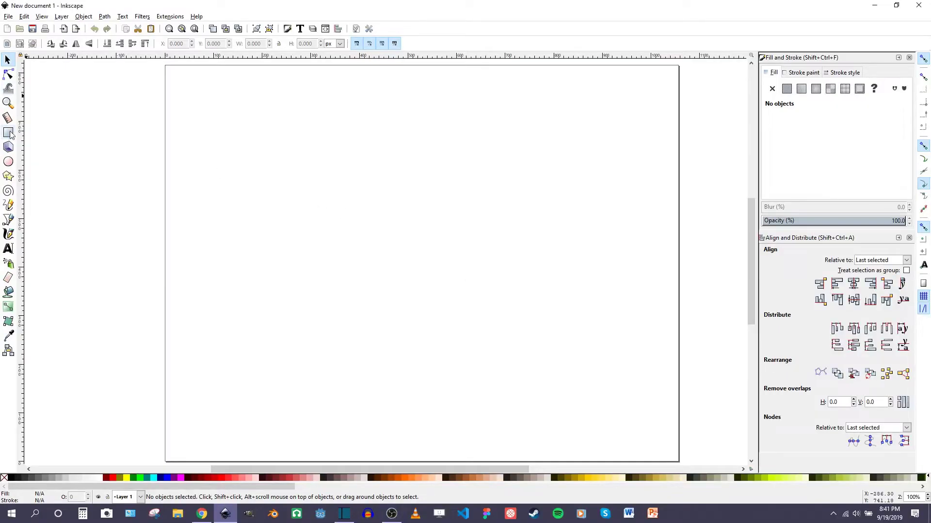
# - Draw a large dark grey rectangle and place a scaled-up letter N on it
pyautogui.moveTo(259, 108)
pyautogui.mouseDown()
pyautogui.moveTo(576, 402)
pyautogui.moveTo(571, 415)
pyautogui.mouseUp()
pyautogui.moveTo(873, 139); pyautogui.dragTo(735, 141)
pyautogui.click(799, 152)
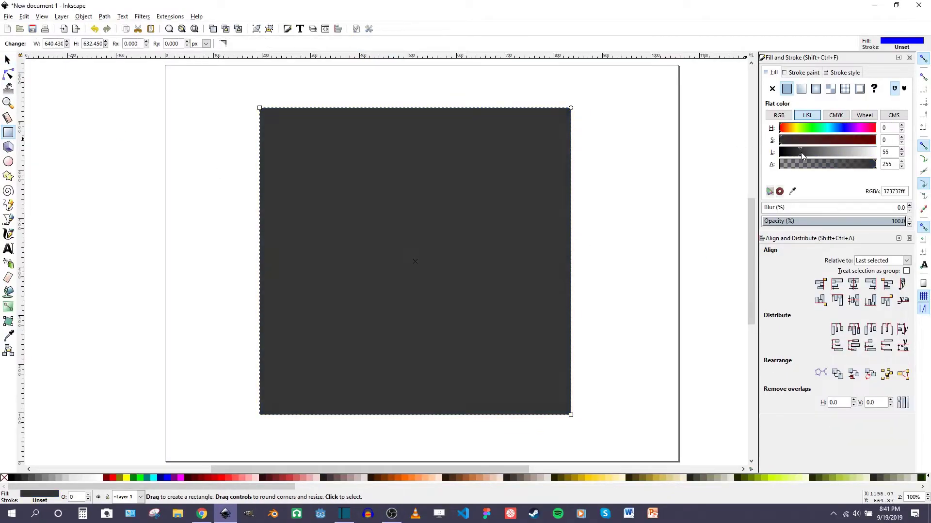
pyautogui.click(9, 248)
pyautogui.click(327, 237)
pyautogui.write('N')
pyautogui.moveTo(403, 243); pyautogui.dragTo(404, 306)
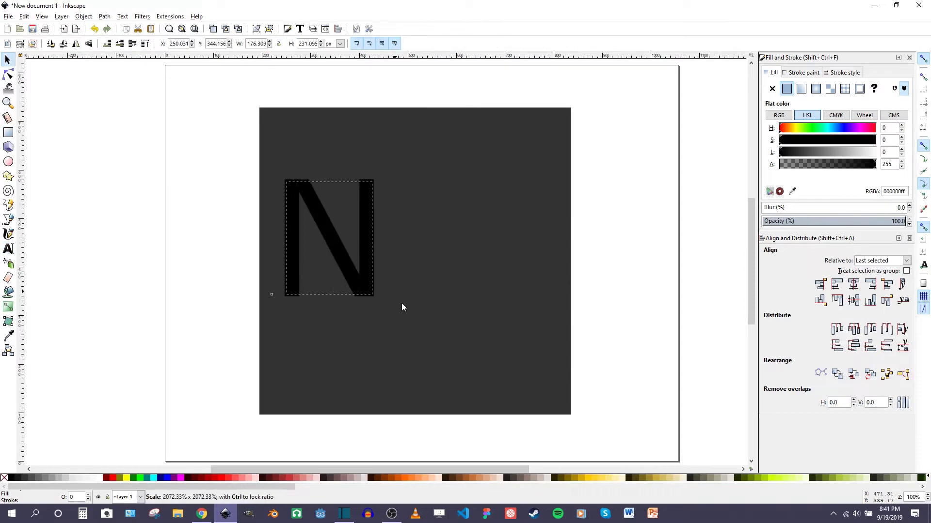
# - Make the letter N bold
pyautogui.keyDown('shift'); pyautogui.click(557, 233); pyautogui.keyUp('shift')
pyautogui.click(8, 248)
pyautogui.click(138, 44)
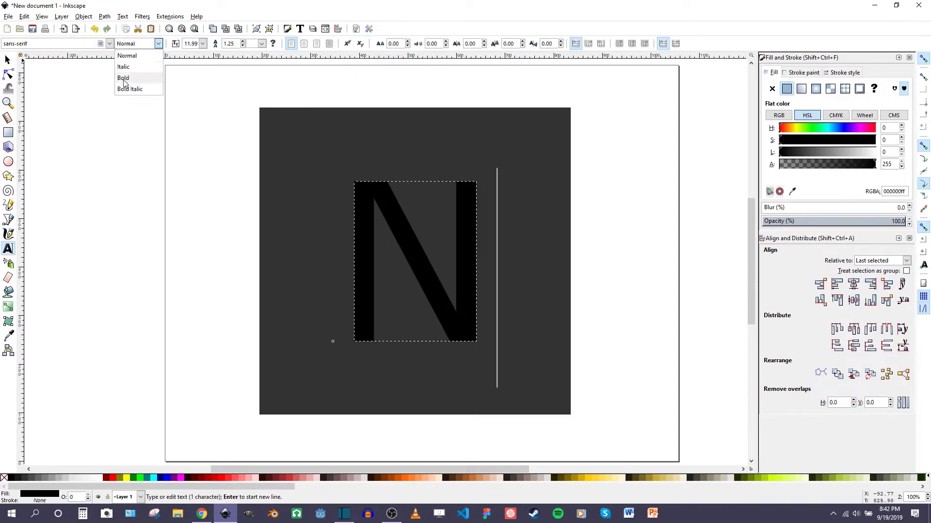
pyautogui.click(127, 78)
pyautogui.click(8, 60)
pyautogui.click(652, 201)
# - Give the N a linear gradient fill
pyautogui.click(473, 219)
pyautogui.click(804, 72)
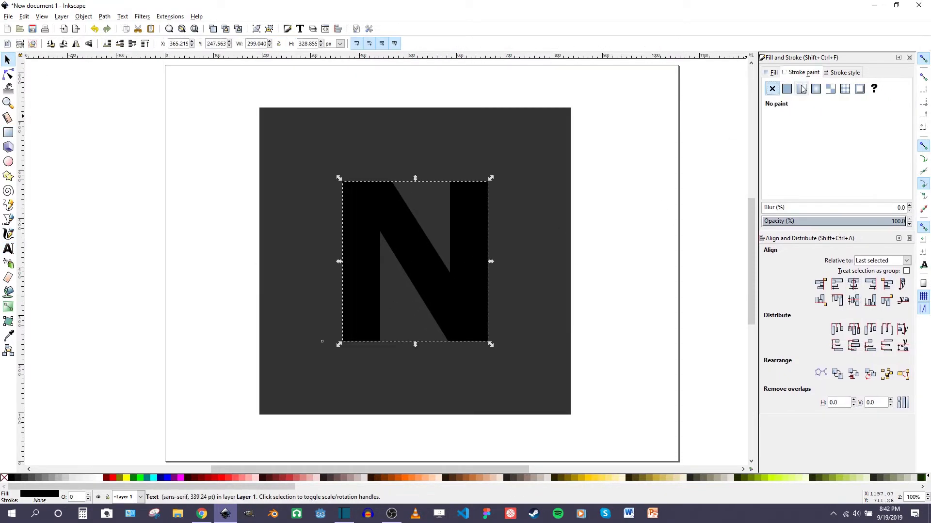
pyautogui.click(774, 72)
pyautogui.click(801, 88)
pyautogui.click(8, 307)
# - Make the N's gradient run from green to pink toward its lower right
pyautogui.click(367, 203)
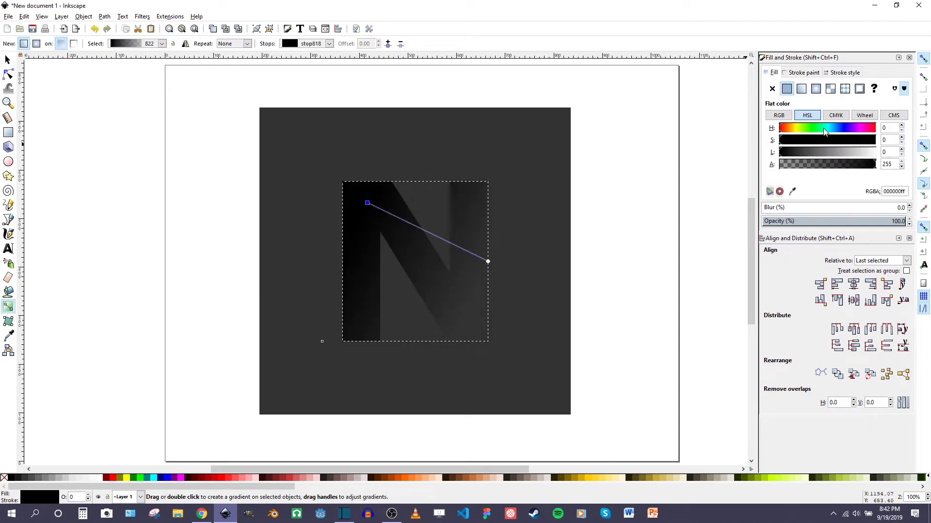
pyautogui.moveTo(843, 151); pyautogui.dragTo(837, 151)
pyautogui.moveTo(488, 261); pyautogui.dragTo(474, 312)
pyautogui.click(893, 192)
pyautogui.write('df429cff')
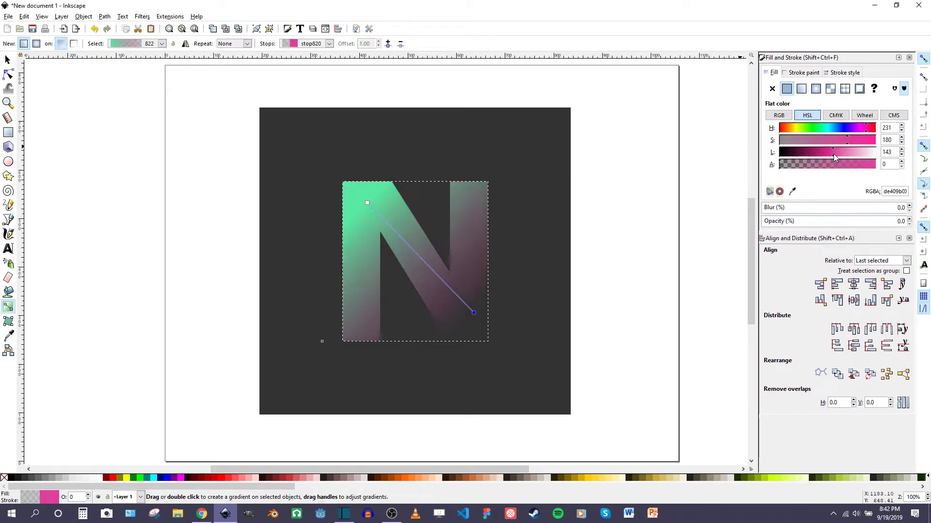
pyautogui.press('Return')
pyautogui.click(368, 203)
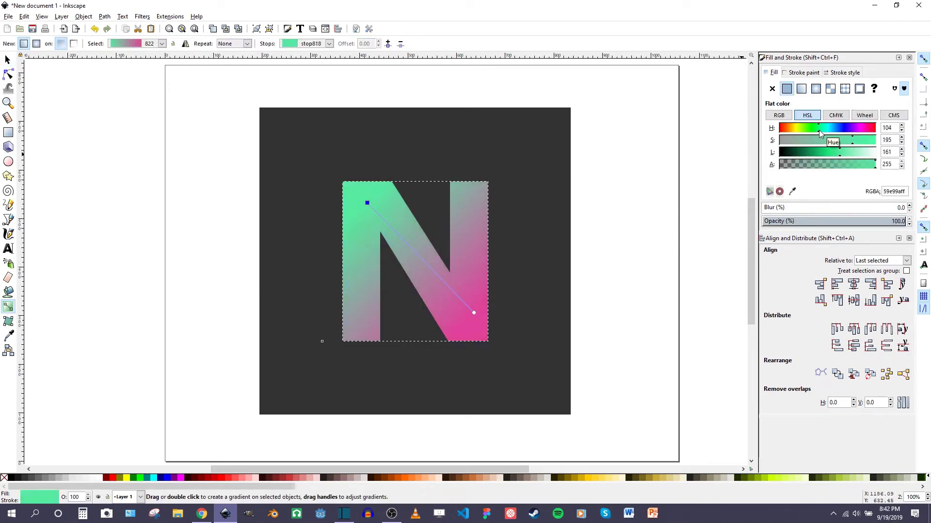
pyautogui.moveTo(474, 314); pyautogui.dragTo(473, 318)
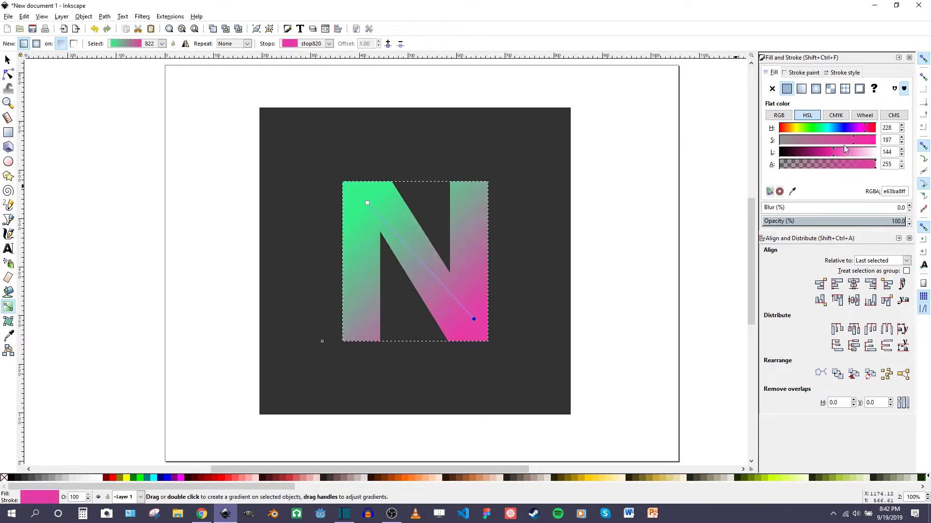
pyautogui.press('s')
# - Give the background square a radial gradient from grey to opaque black
pyautogui.click(524, 167)
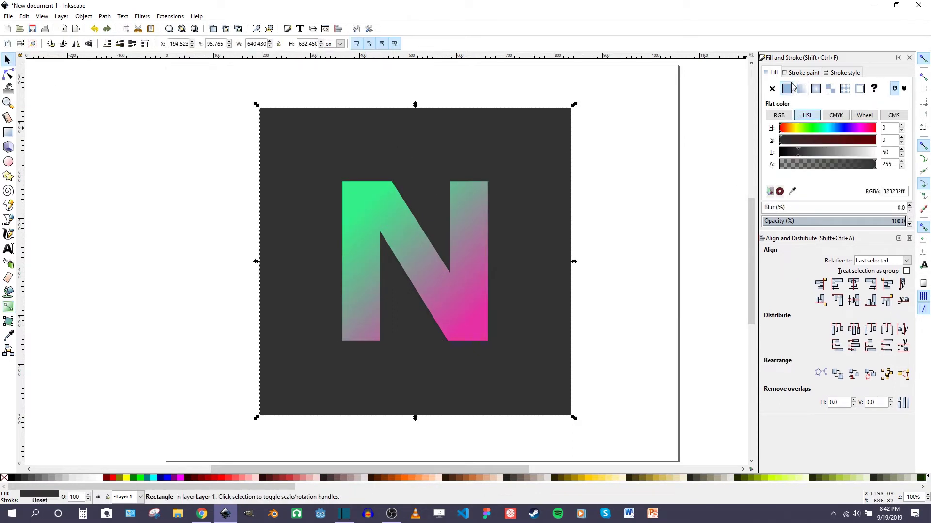
pyautogui.click(816, 88)
pyautogui.press('g')
pyautogui.click(571, 262)
pyautogui.moveTo(799, 152); pyautogui.dragTo(778, 154)
pyautogui.moveTo(781, 163); pyautogui.dragTo(873, 164)
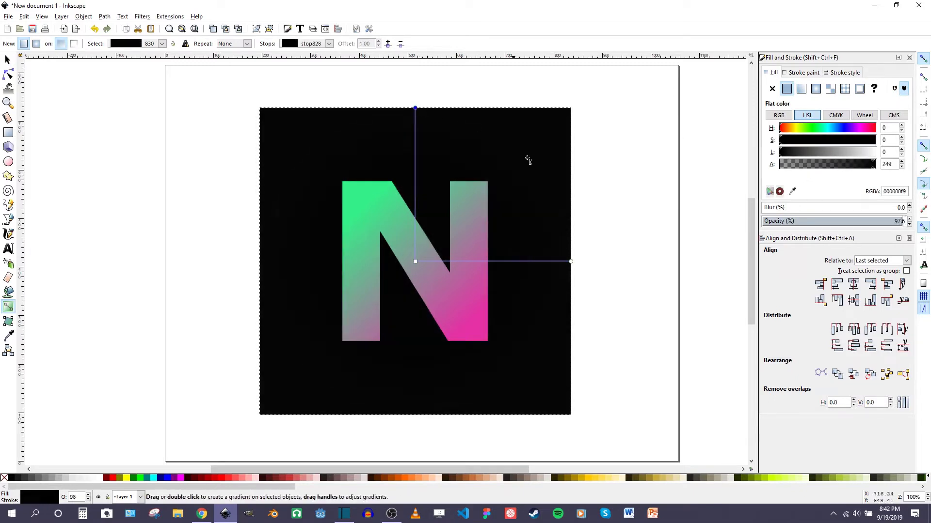
pyautogui.click(804, 152)
# - Draw an unfilled rectangle inset within the background square
pyautogui.press('r')
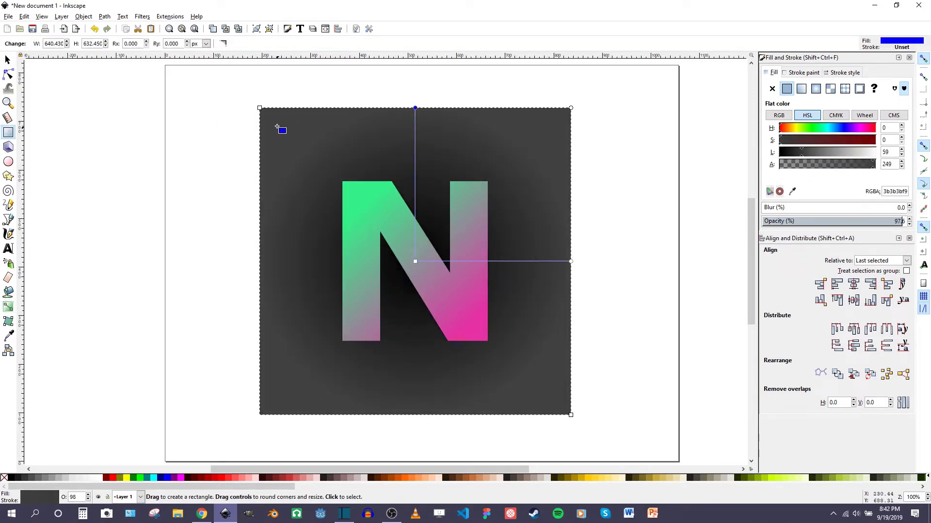
pyautogui.moveTo(275, 120); pyautogui.dragTo(556, 400)
pyautogui.click(804, 72)
pyautogui.click(786, 89)
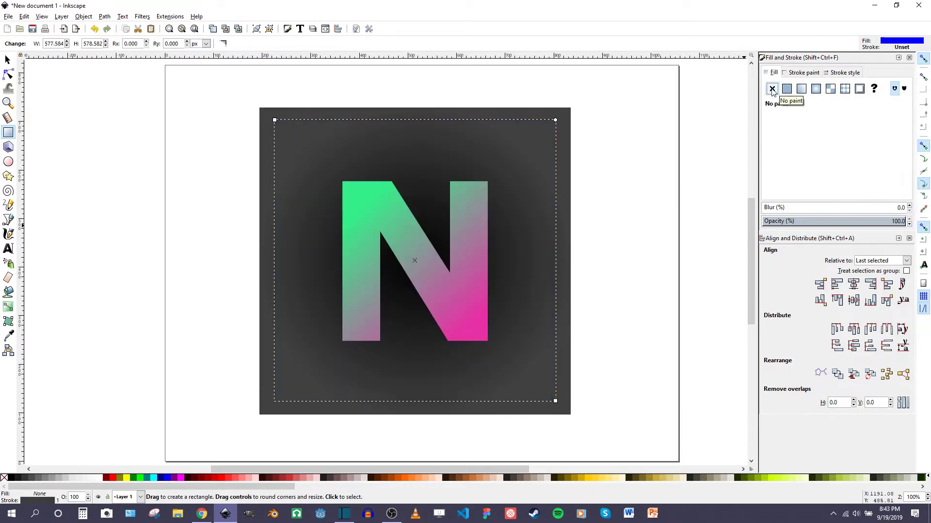
pyautogui.press('s')
pyautogui.click(843, 73)
# - Give the frame outline a diagonal pink-to-green linear gradient
pyautogui.click(798, 72)
pyautogui.click(801, 89)
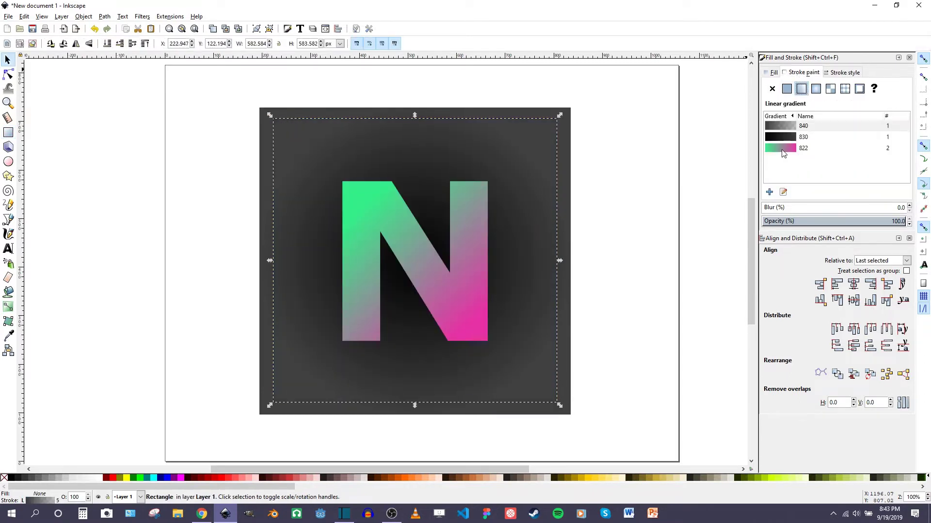
pyautogui.press('g')
pyautogui.moveTo(555, 399); pyautogui.dragTo(284, 130)
pyautogui.press('s')
pyautogui.click(579, 146)
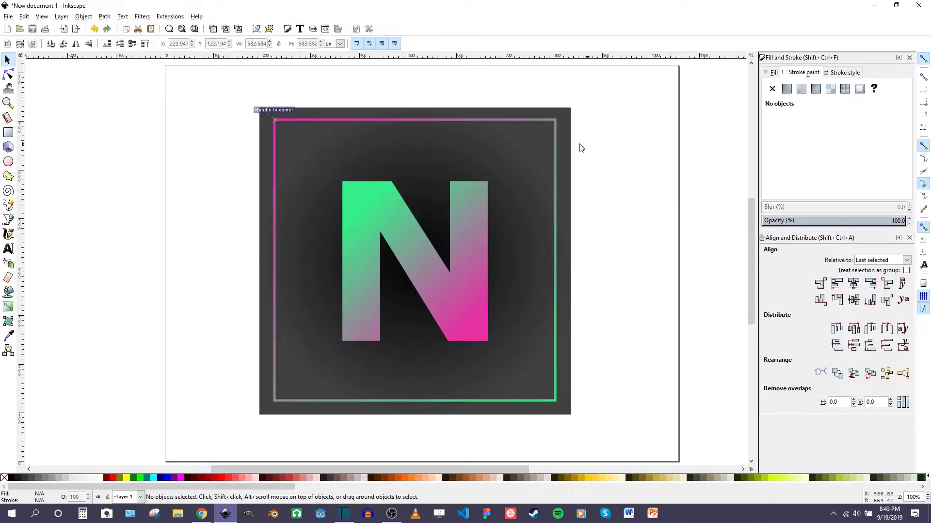
# - Apply a drop shadow to the N, then fit the whole drawing in view
pyautogui.press('Tab')
pyautogui.click(142, 16)
pyautogui.click(260, 173)
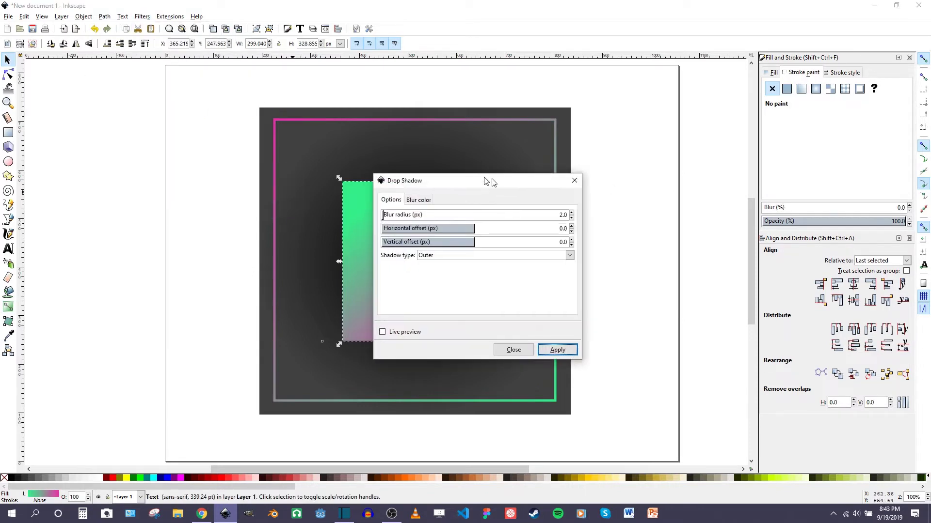
pyautogui.moveTo(488, 182); pyautogui.dragTo(635, 137)
pyautogui.click(701, 301)
pyautogui.click(656, 301)
pyautogui.click(606, 243)
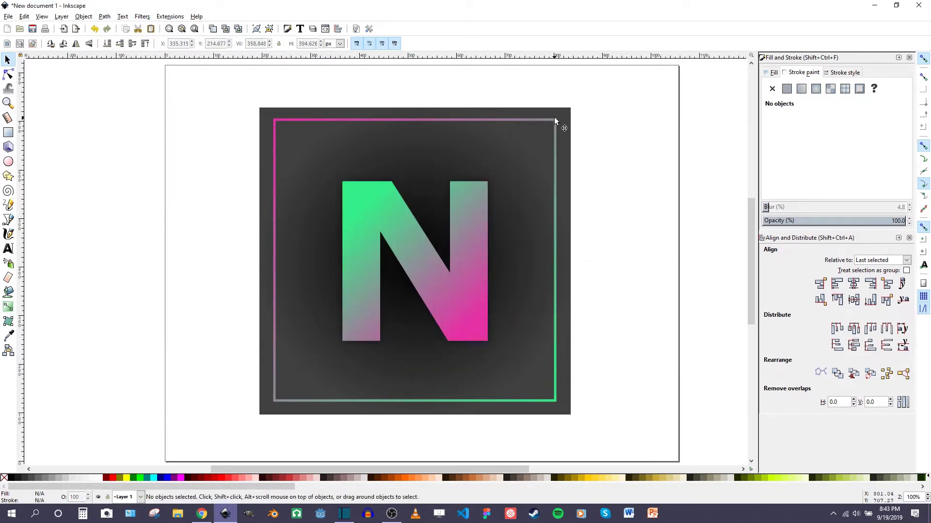
pyautogui.click(554, 117)
pyautogui.press('3')
pyautogui.click(633, 201)
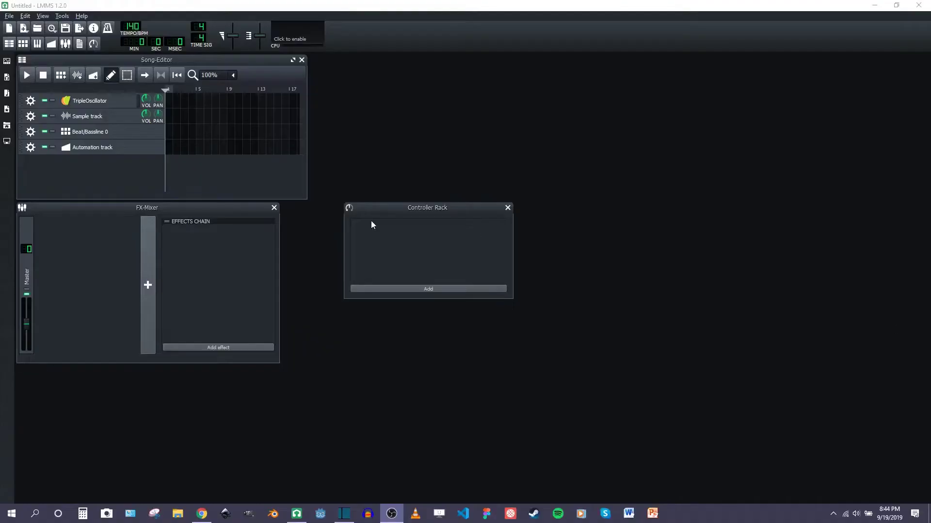
# - Close the Controller Rack and FX-Mixer, then add flute01.ogg as a Song-Editor track
pyautogui.click(507, 208)
pyautogui.click(273, 207)
pyautogui.moveTo(306, 198); pyautogui.dragTo(644, 232)
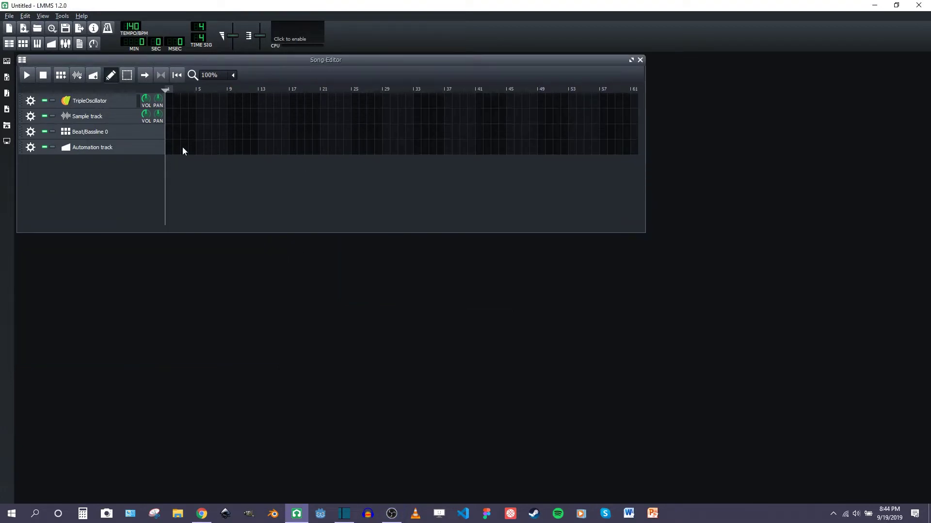
pyautogui.click(8, 93)
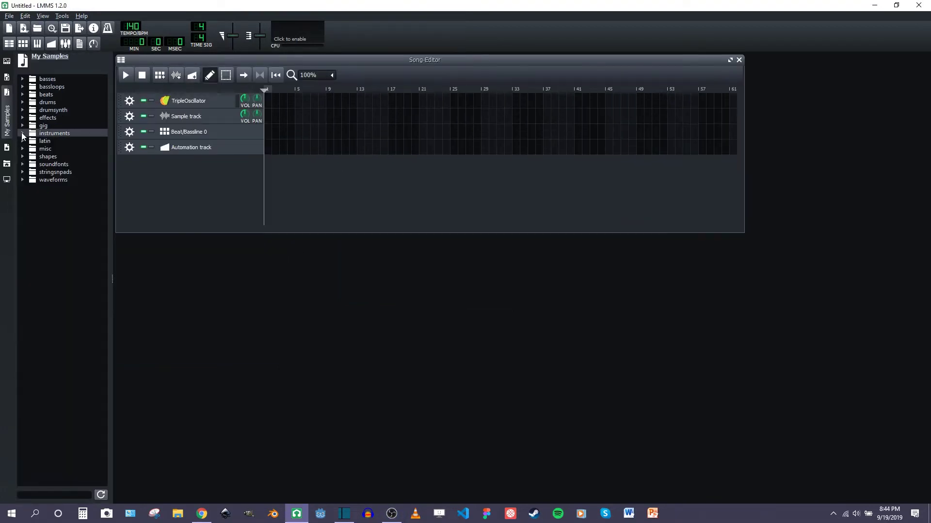
pyautogui.click(54, 133)
pyautogui.moveTo(62, 228); pyautogui.dragTo(170, 197)
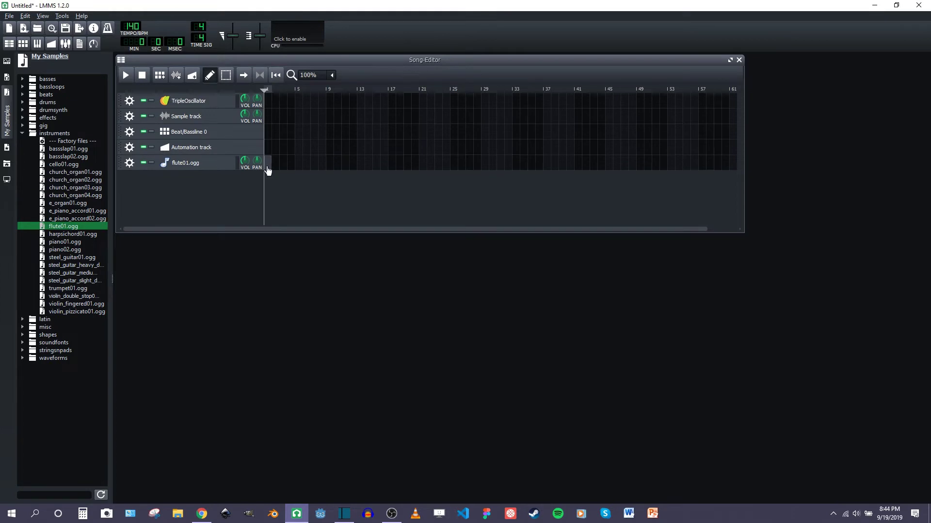
# - Place the melody's first nine notes in the flute track's enlarged Piano-Roll
pyautogui.doubleClick(268, 164)
pyautogui.moveTo(314, 66); pyautogui.dragTo(418, 92)
pyautogui.moveTo(634, 314); pyautogui.dragTo(812, 447)
pyautogui.click(270, 290)
pyautogui.click(317, 277)
pyautogui.click(323, 255)
pyautogui.click(387, 262)
pyautogui.click(392, 289)
pyautogui.click(417, 319)
pyautogui.click(458, 319)
pyautogui.click(470, 272)
pyautogui.click(506, 220)
# - Play back the melody, then add three lower notes and six more notes
pyautogui.click(230, 103)
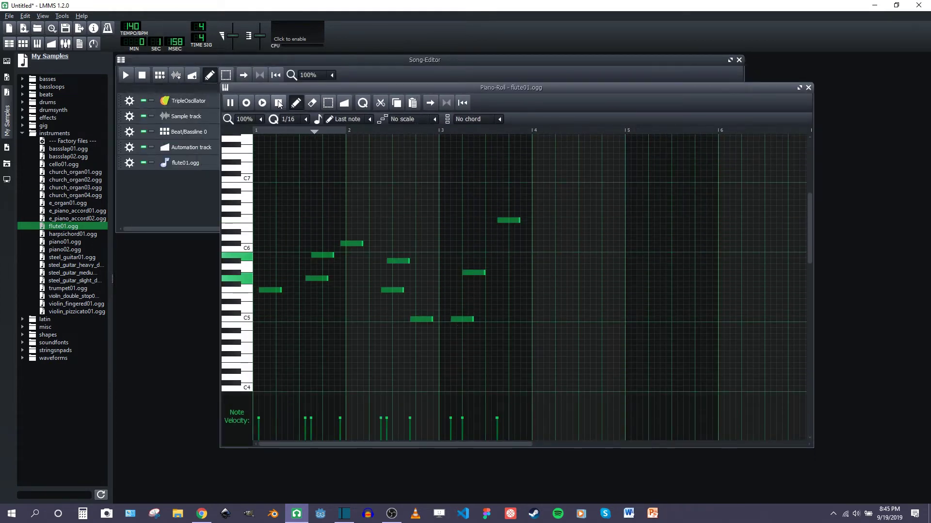
pyautogui.click(279, 103)
pyautogui.click(346, 307)
pyautogui.click(387, 365)
pyautogui.click(340, 336)
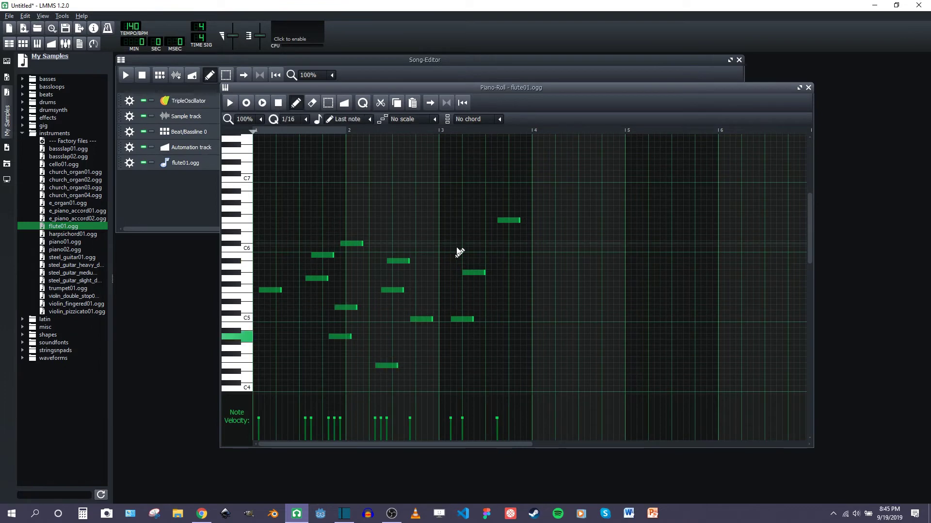
pyautogui.click(456, 301)
pyautogui.click(479, 359)
pyautogui.click(520, 359)
pyautogui.click(531, 312)
pyautogui.click(567, 260)
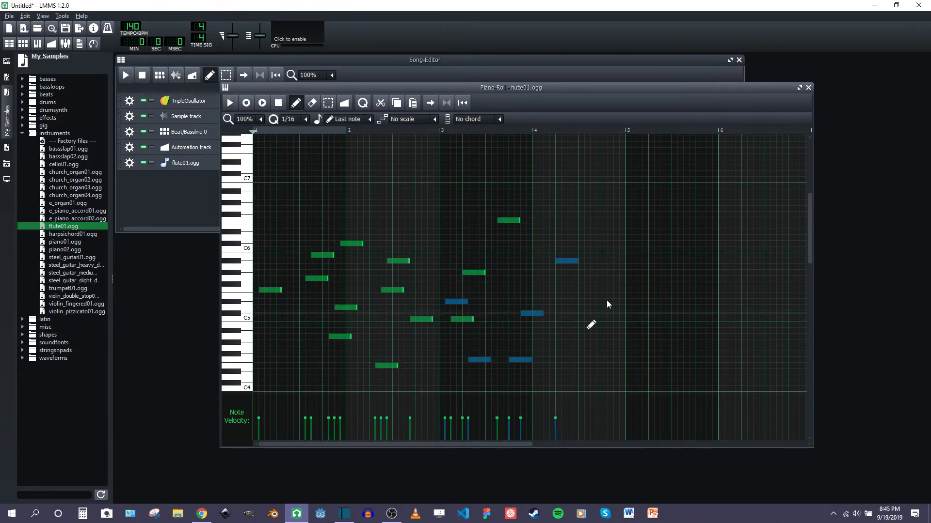
pyautogui.click(619, 283)
# - Close the Piano-Roll, reposition the Song-Editor, and show the presets browser
pyautogui.click(808, 88)
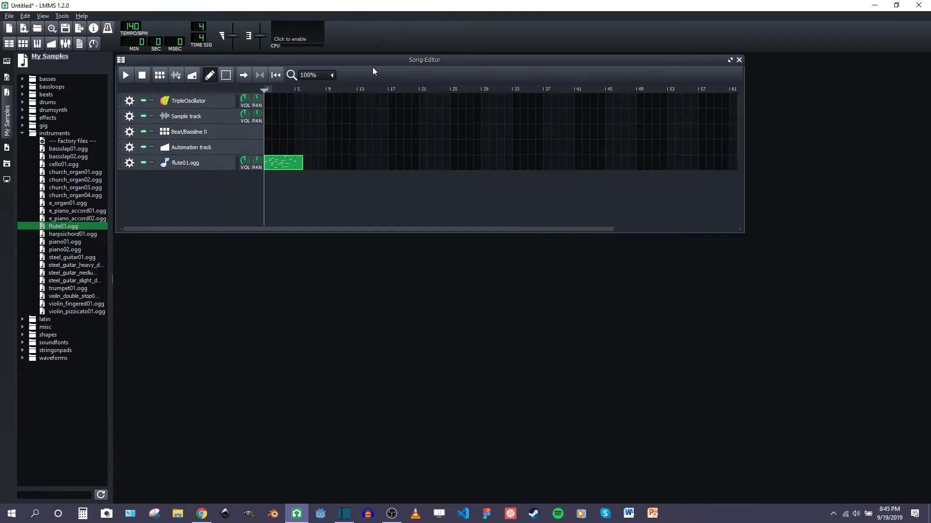
pyautogui.moveTo(373, 61); pyautogui.dragTo(395, 77)
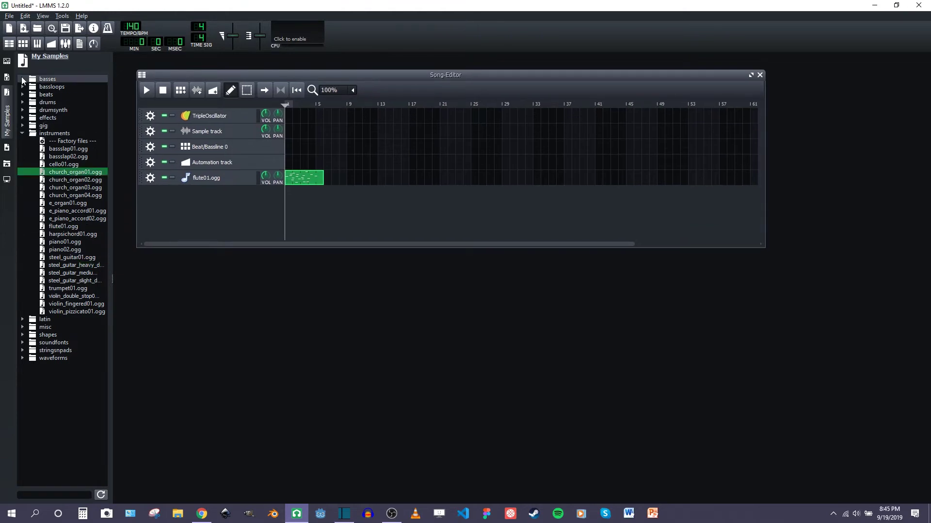
pyautogui.click(6, 76)
pyautogui.click(7, 93)
pyautogui.click(8, 109)
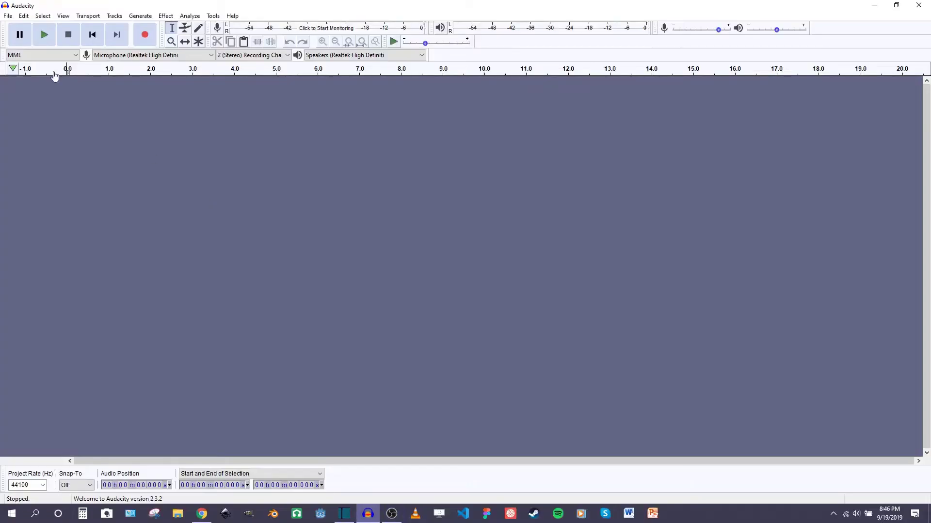
# - Load the software edited audio file through File > Open
pyautogui.click(7, 16)
pyautogui.click(24, 37)
pyautogui.click(244, 158)
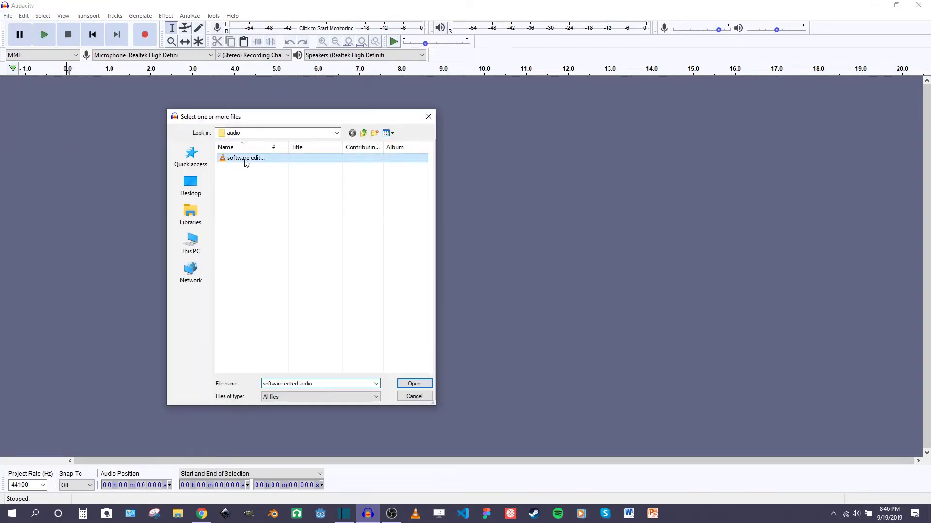
pyautogui.click(413, 384)
pyautogui.moveTo(202, 460)
pyautogui.mouseDown()
pyautogui.moveTo(378, 460)
pyautogui.moveTo(202, 459)
pyautogui.mouseUp()
pyautogui.moveTo(120, 109); pyautogui.dragTo(413, 110)
# - Apply Noise Reduction to the whole recording
pyautogui.click(189, 16)
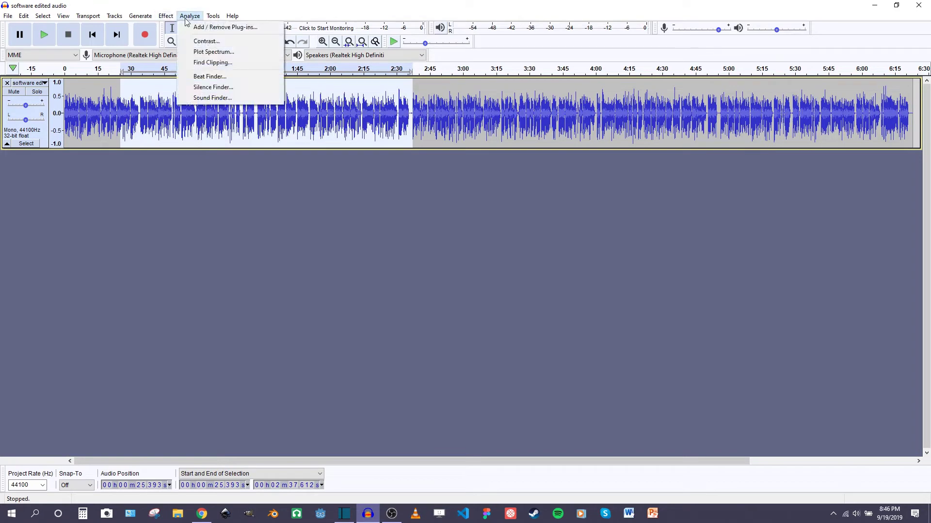
pyautogui.click(194, 204)
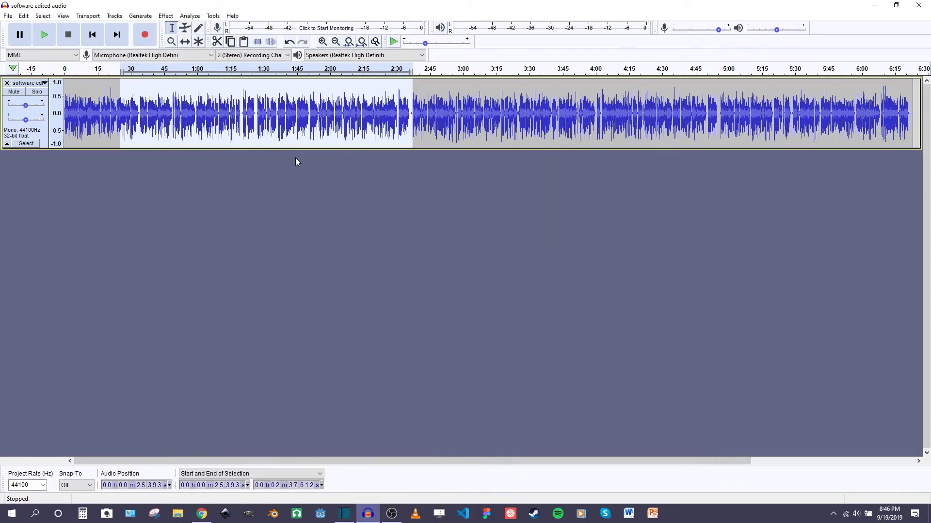
pyautogui.hotkey('ctrl', 'a')
pyautogui.click(166, 15)
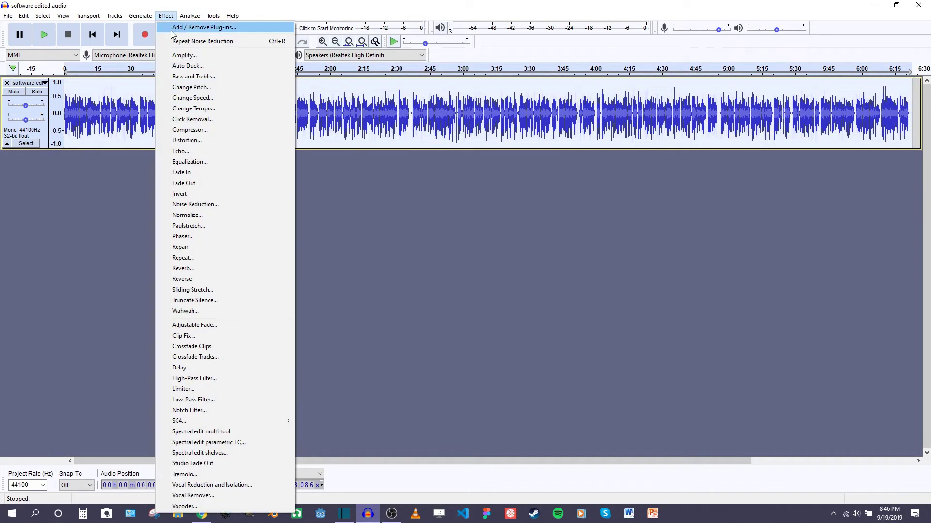
pyautogui.click(189, 27)
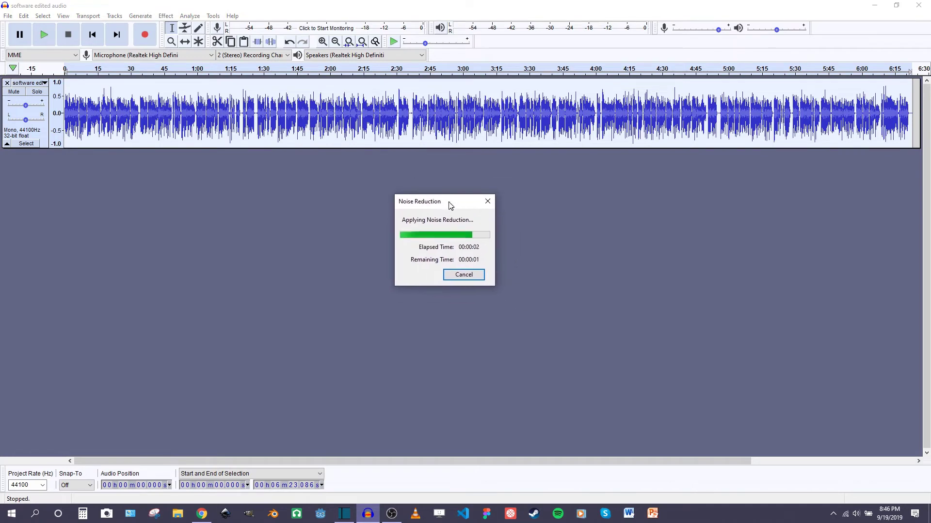
# - Delete a short stretch of audio and paste it later in the track
pyautogui.moveTo(197, 117); pyautogui.dragTo(322, 118)
pyautogui.press('Delete')
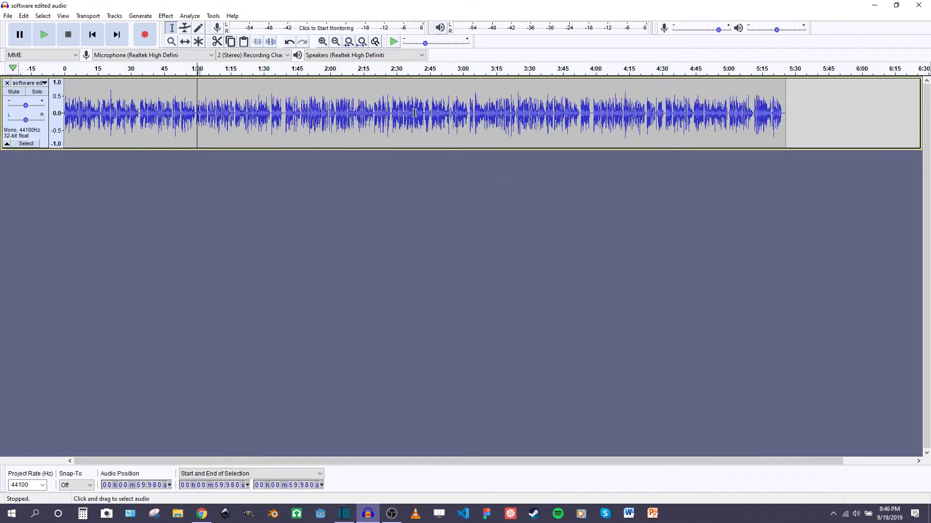
pyautogui.hotkey('ctrl', 'v')
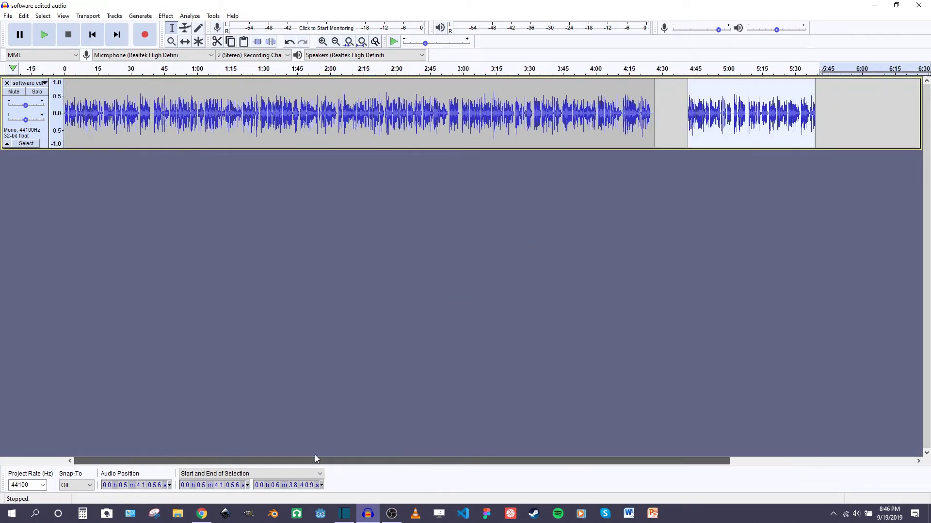
# - Apply Echo to the audio from about 0:57 onward and zoom to the selection
pyautogui.moveTo(190, 116); pyautogui.dragTo(396, 122)
pyautogui.click(166, 16)
pyautogui.click(189, 144)
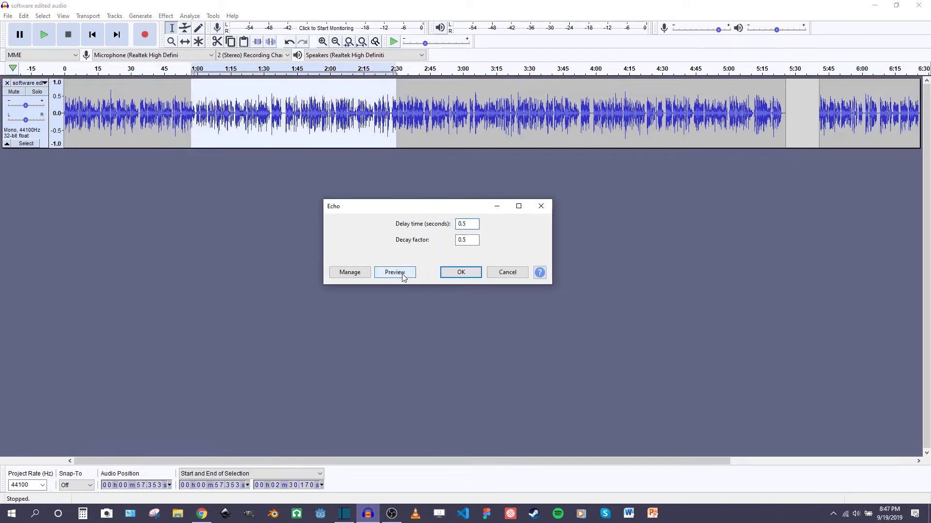
pyautogui.click(443, 275)
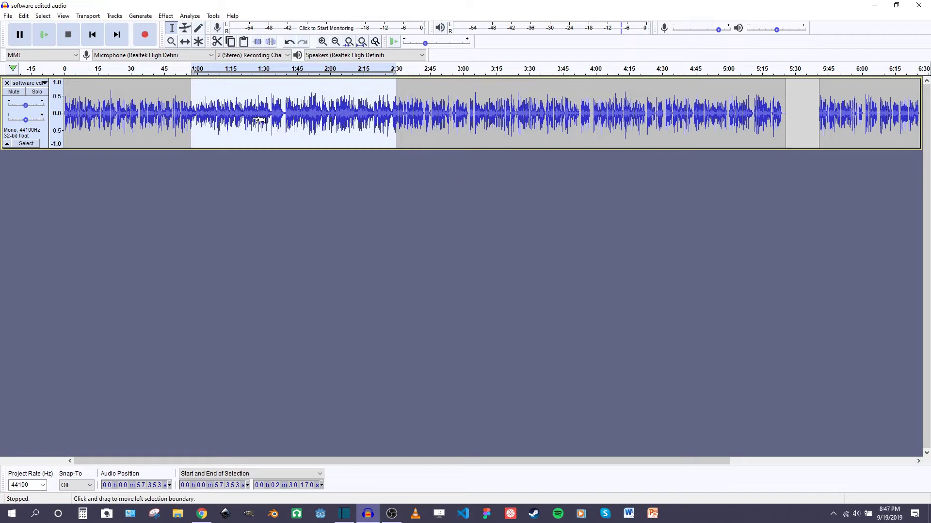
pyautogui.hotkey('ctrl', 'e')
pyautogui.moveTo(355, 461); pyautogui.dragTo(270, 461)
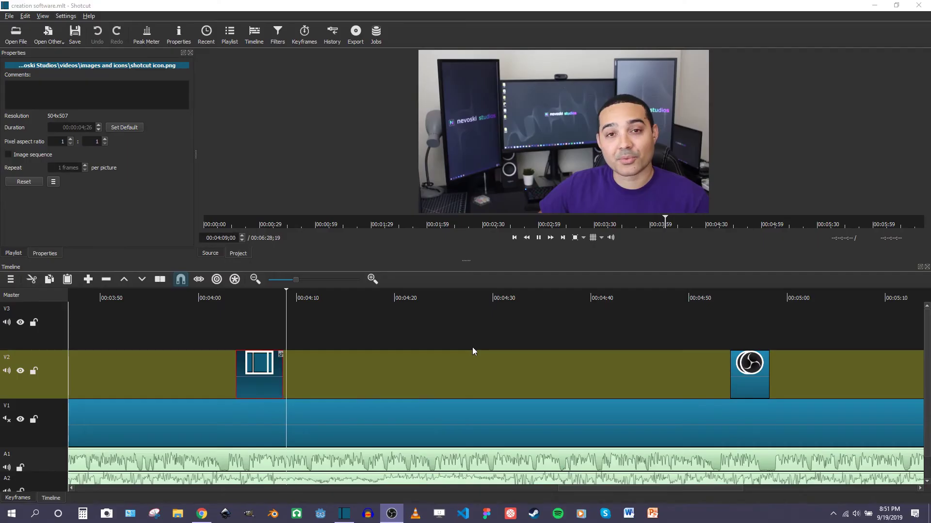
# - Enlarge the preview, select the OBS icon clip on V2, and show the playlist
pyautogui.moveTo(466, 262); pyautogui.dragTo(481, 178)
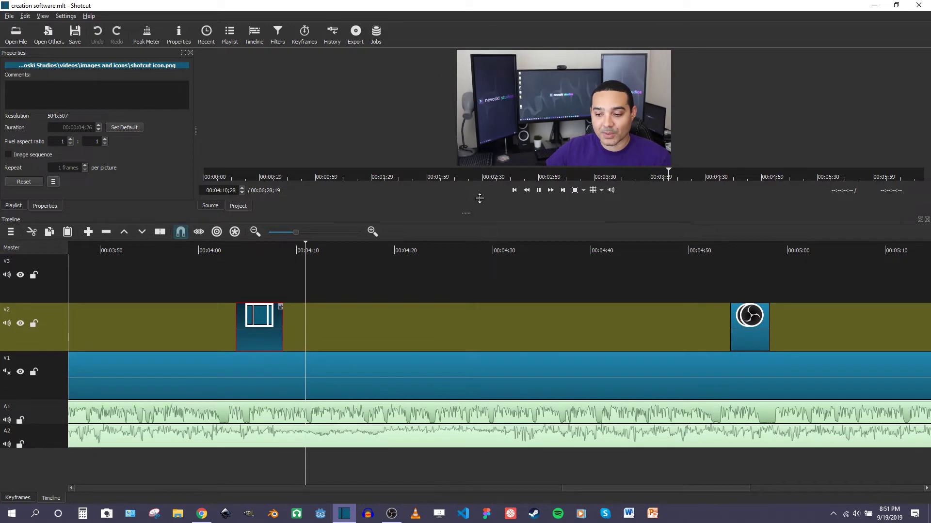
pyautogui.moveTo(603, 488)
pyautogui.mouseDown()
pyautogui.moveTo(500, 487)
pyautogui.moveTo(808, 490)
pyautogui.mouseUp()
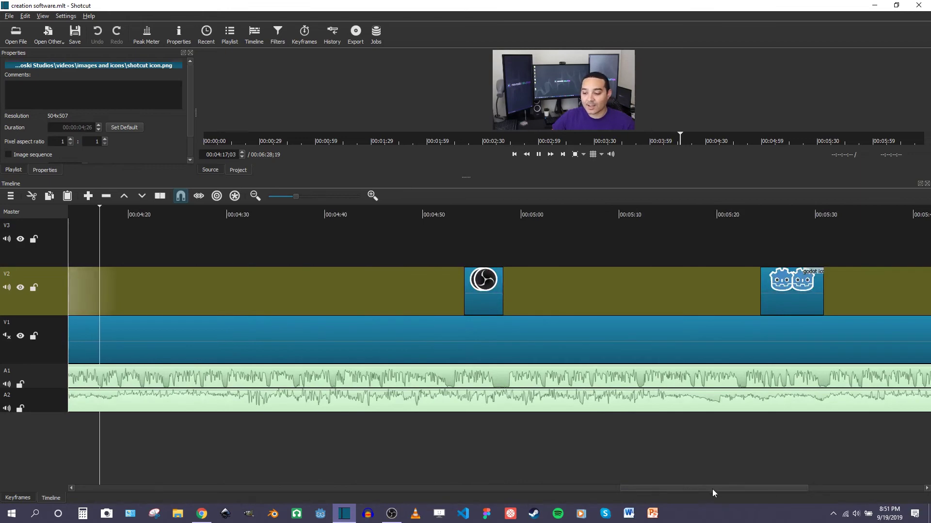
pyautogui.moveTo(712, 490); pyautogui.dragTo(615, 487)
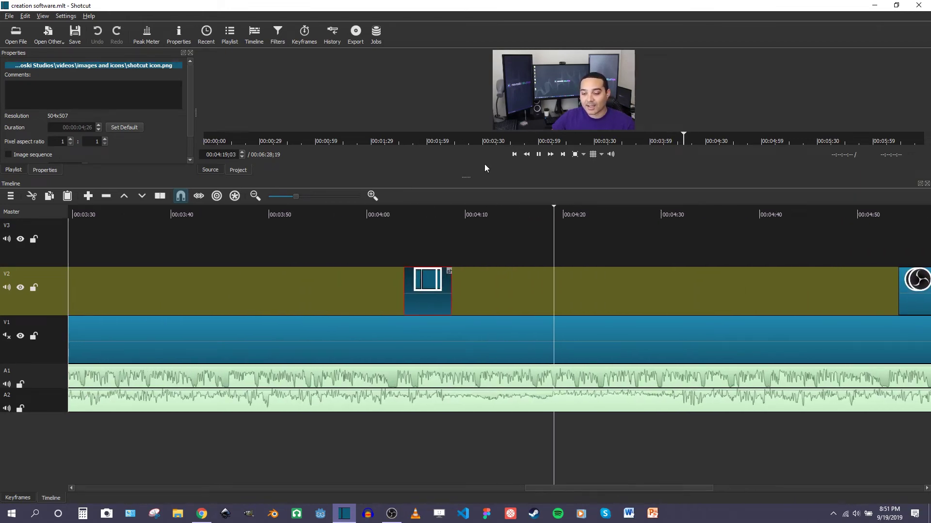
pyautogui.moveTo(470, 176); pyautogui.dragTo(470, 273)
pyautogui.scroll(-5, 567, 395)
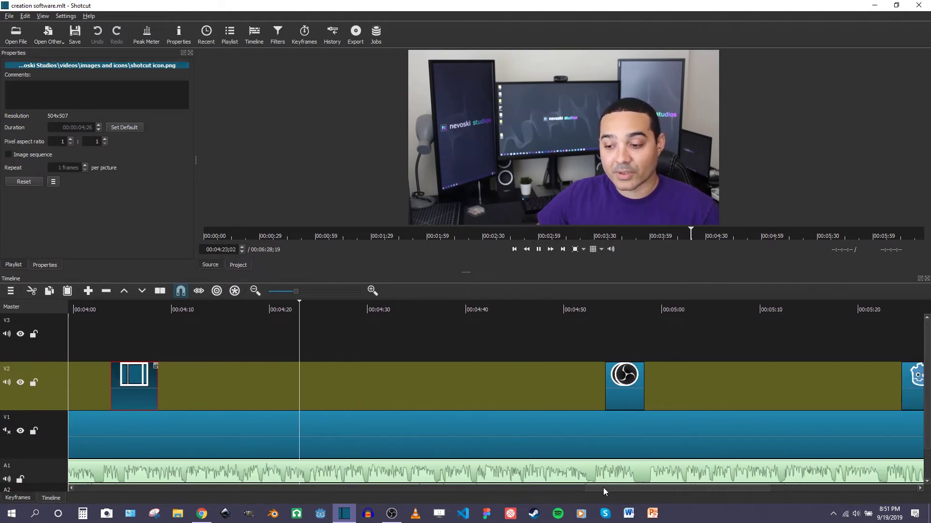
pyautogui.click(584, 409)
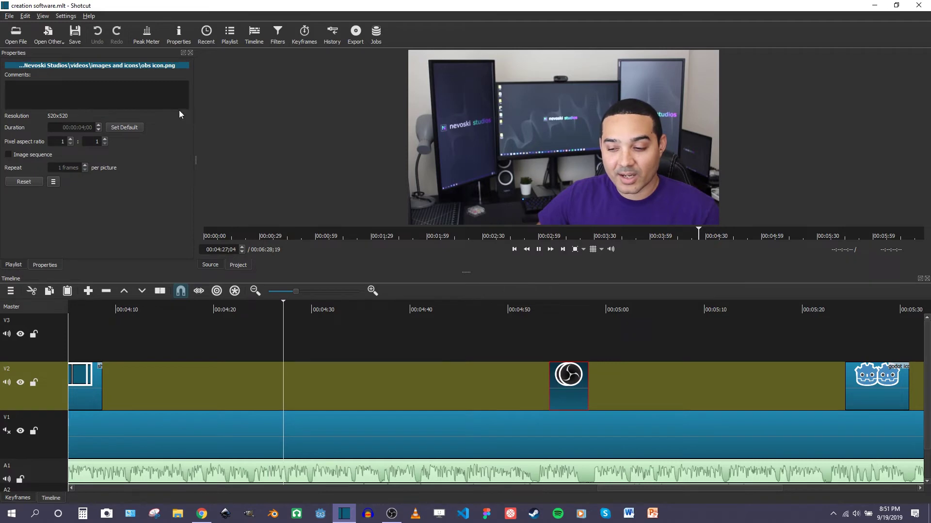
pyautogui.click(15, 265)
# - Review the OBS icon clip's properties, applied filters and addable filters, then show the Playlist
pyautogui.click(45, 266)
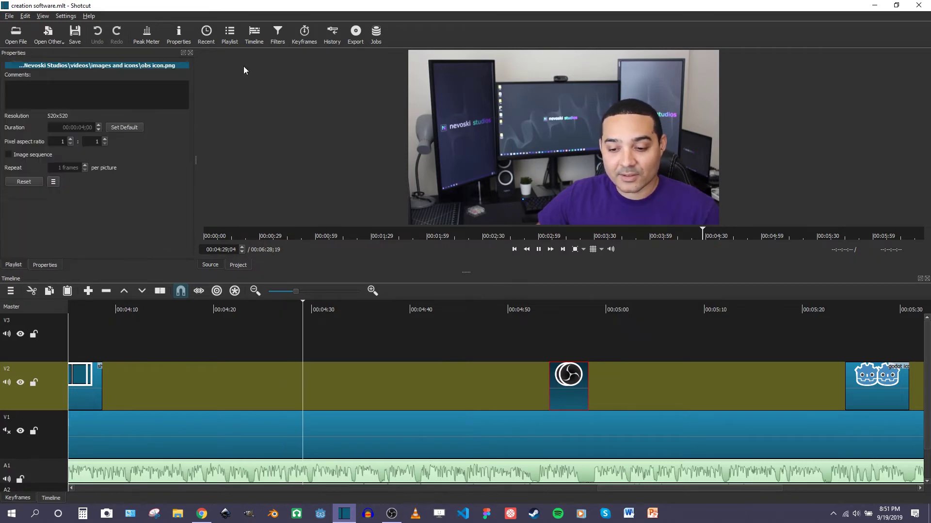
pyautogui.click(276, 37)
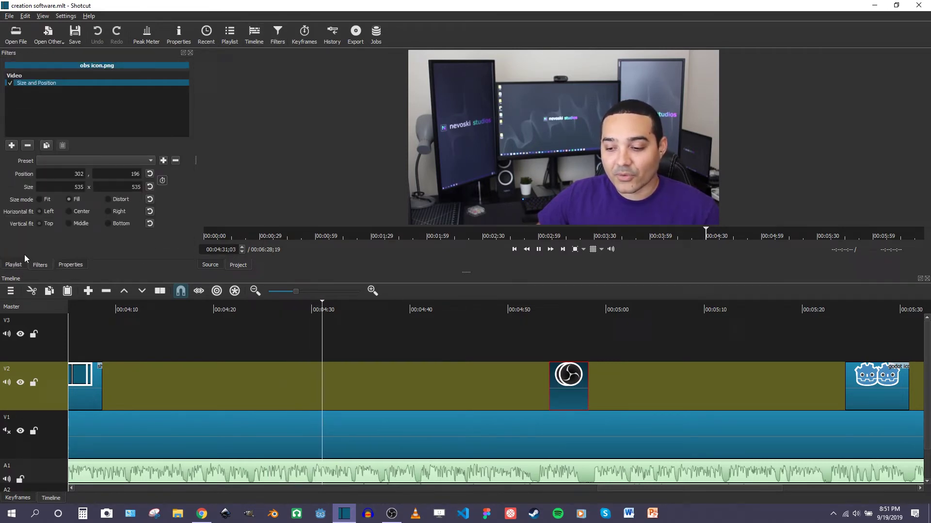
pyautogui.click(10, 150)
pyautogui.scroll(-3, 182, 162)
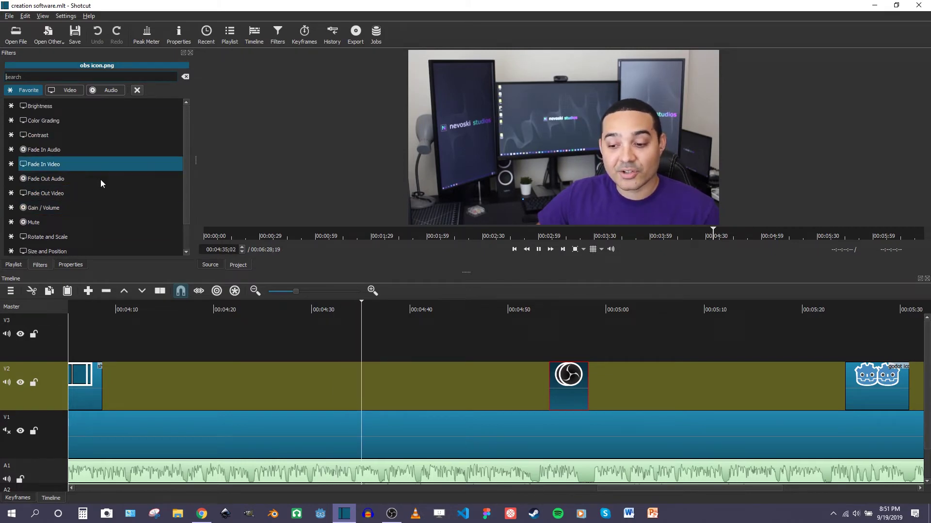
pyautogui.scroll(1, 100, 180)
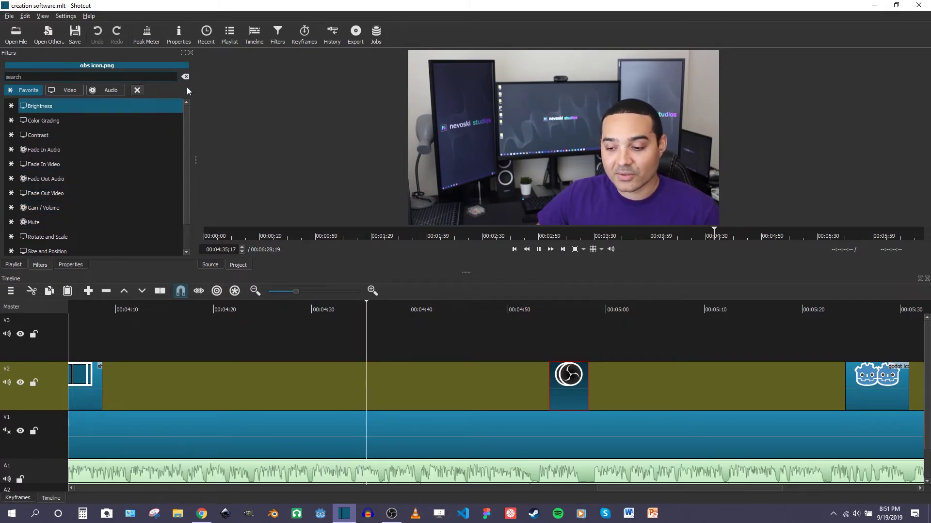
pyautogui.click(15, 265)
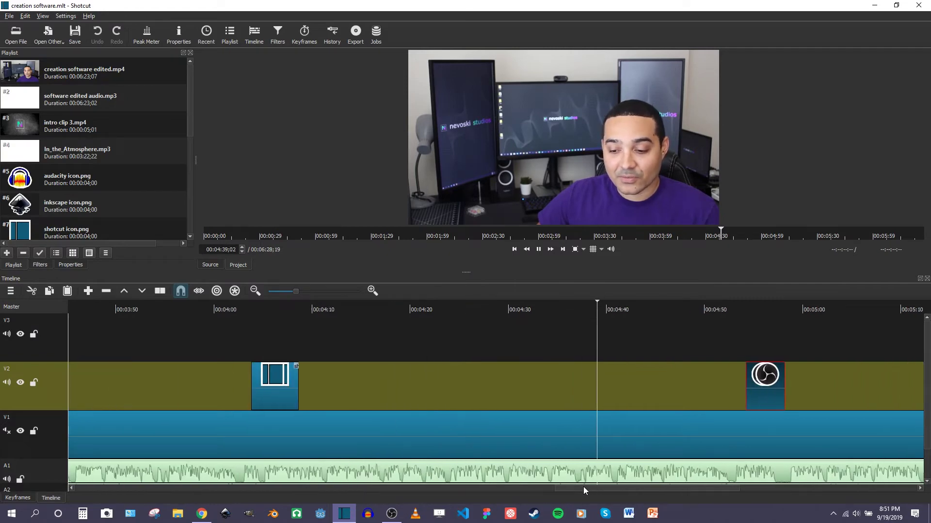
pyautogui.moveTo(631, 492); pyautogui.dragTo(525, 492)
pyautogui.moveTo(464, 271); pyautogui.dragTo(466, 207)
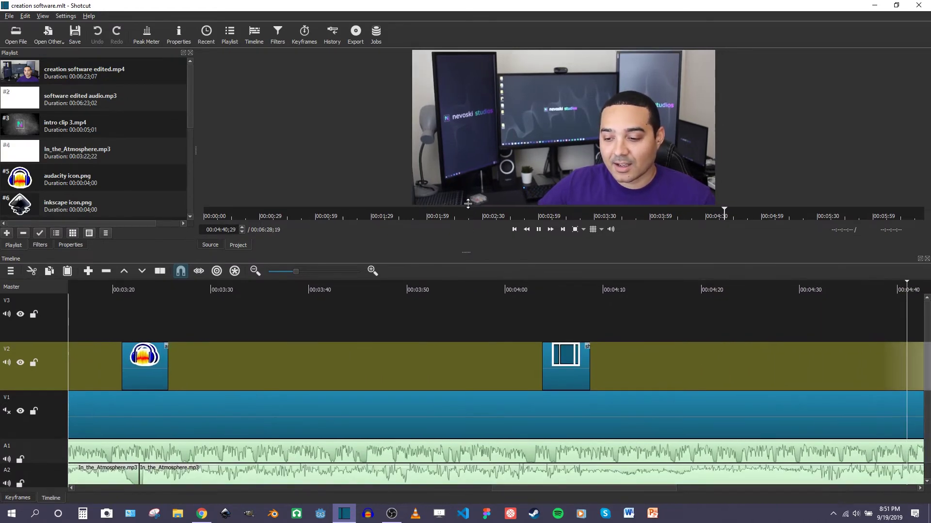
pyautogui.moveTo(543, 492); pyautogui.dragTo(709, 492)
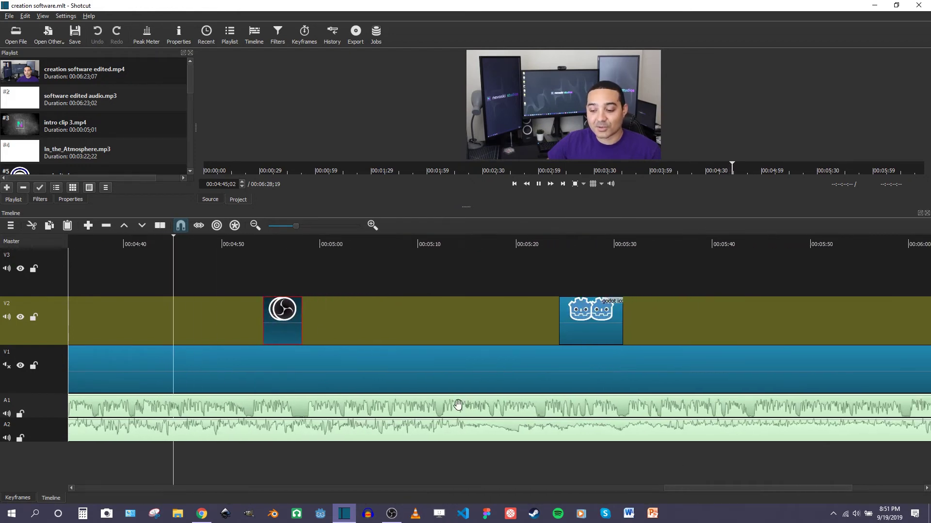
pyautogui.moveTo(703, 492); pyautogui.dragTo(659, 490)
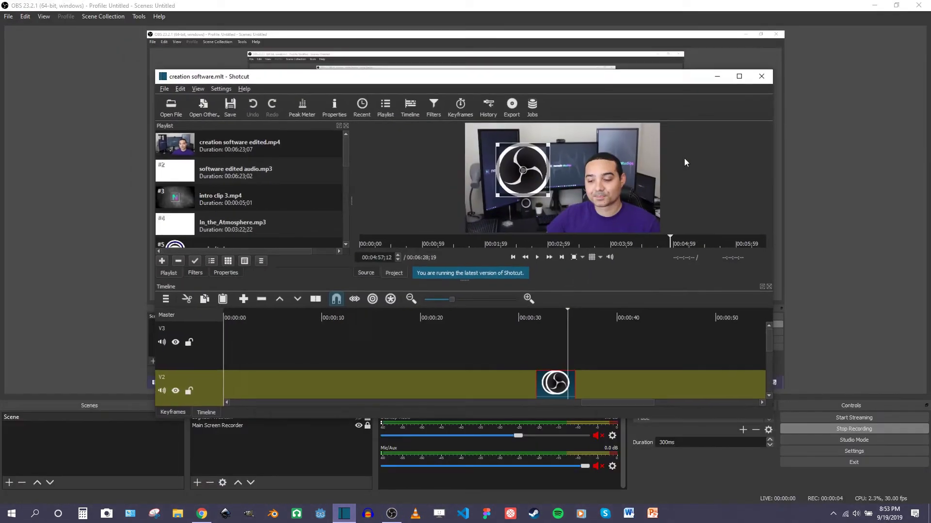
# - Restore the Shotcut window, move it up and left, then maximize it again
pyautogui.moveTo(631, 75); pyautogui.dragTo(688, 169)
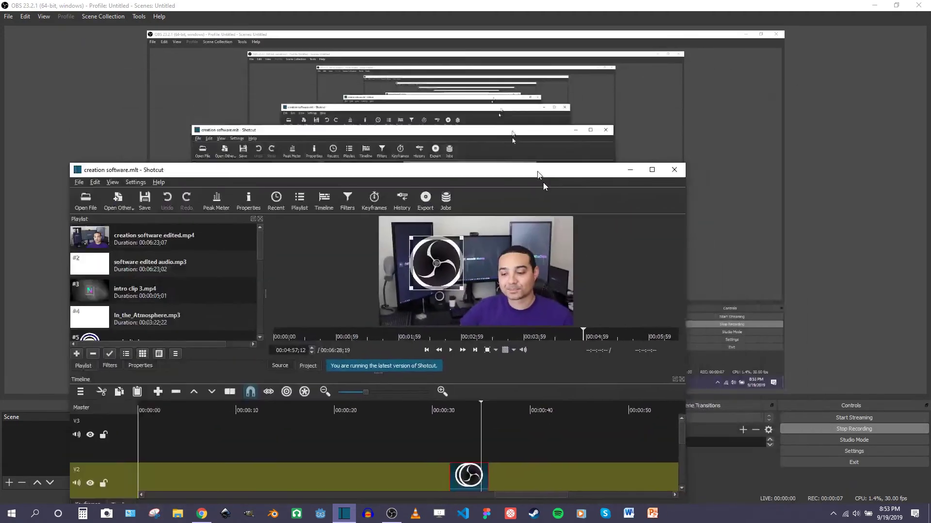
pyautogui.moveTo(687, 169)
pyautogui.mouseDown()
pyautogui.moveTo(567, 87)
pyautogui.moveTo(598, 67)
pyautogui.mouseUp()
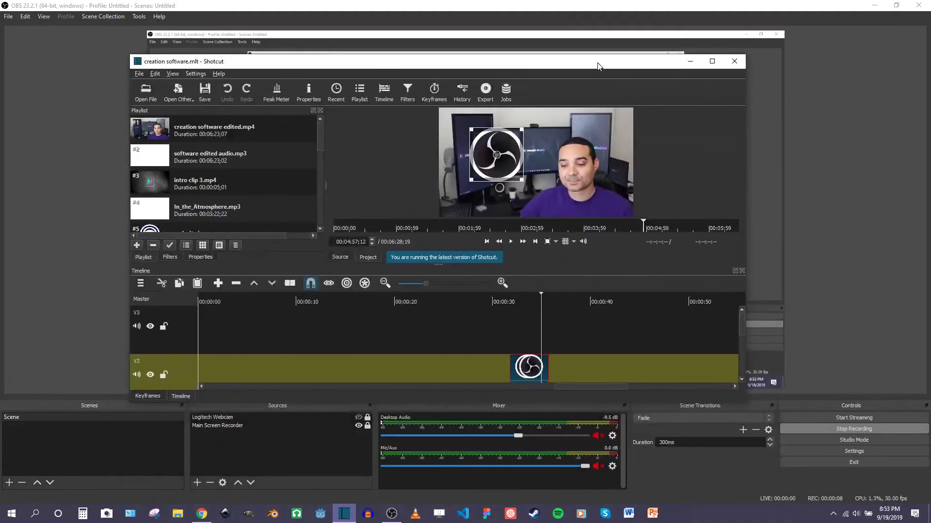
pyautogui.click(713, 62)
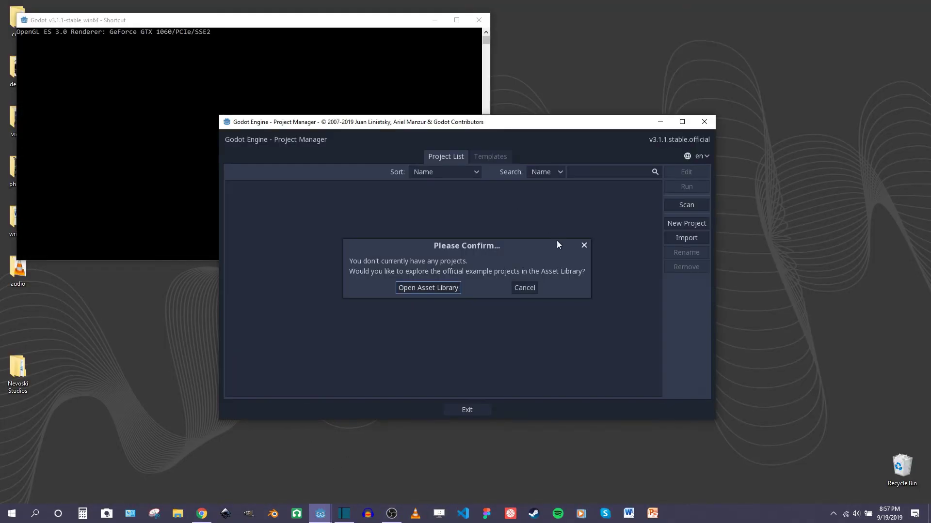
# - Skip the Asset Library prompt and create 'New Game Project' in its own folder under Desktop/code, then open it
pyautogui.click(523, 289)
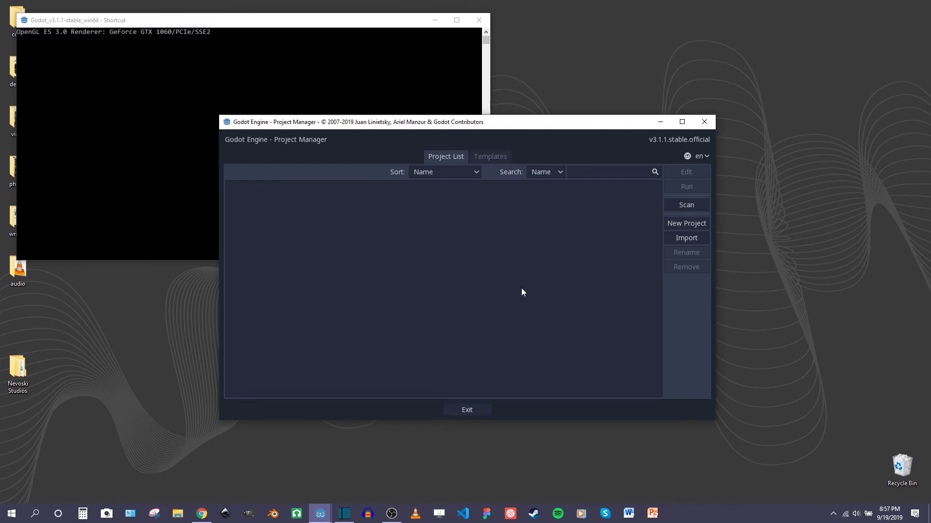
pyautogui.click(673, 225)
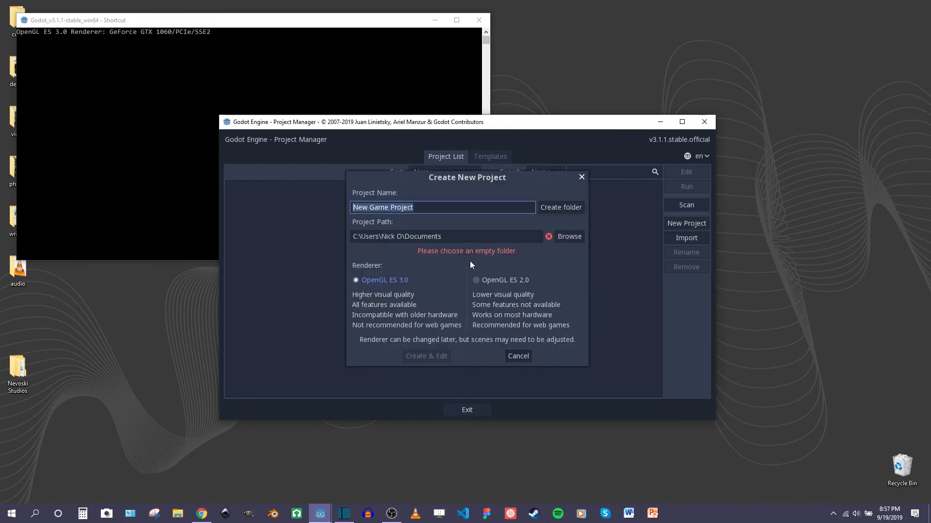
pyautogui.click(565, 238)
pyautogui.click(291, 176)
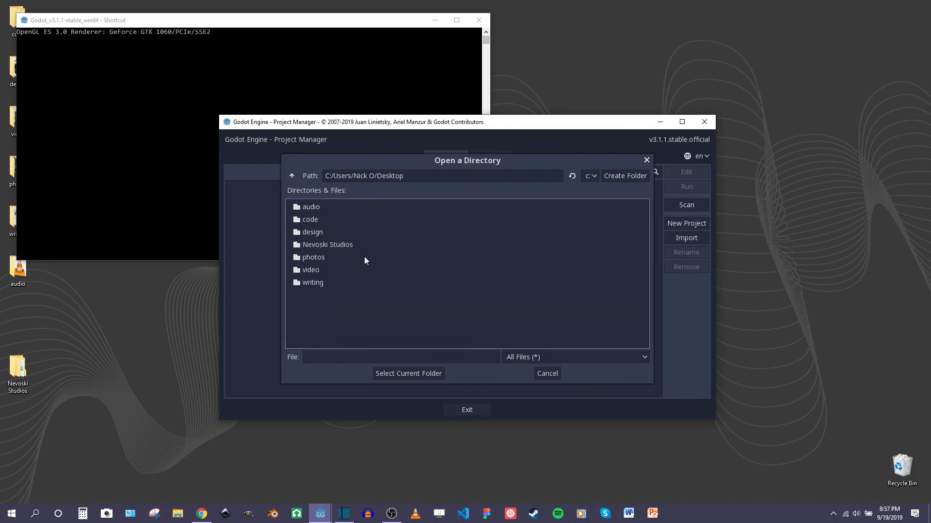
pyautogui.doubleClick(306, 218)
pyautogui.click(408, 374)
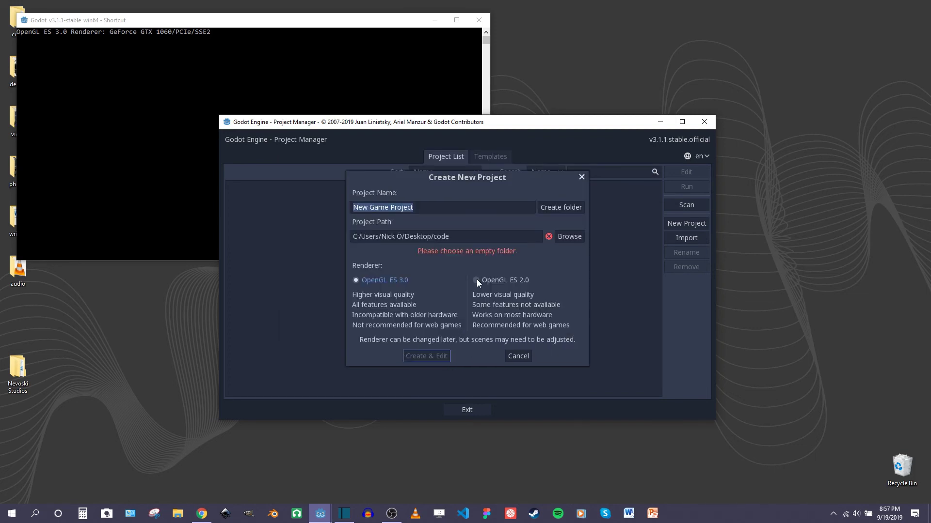
pyautogui.click(565, 208)
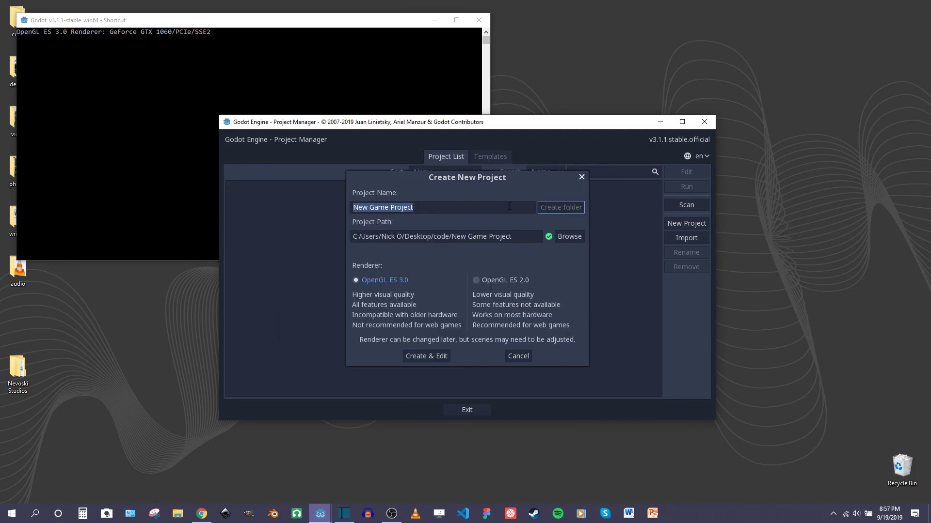
pyautogui.click(436, 355)
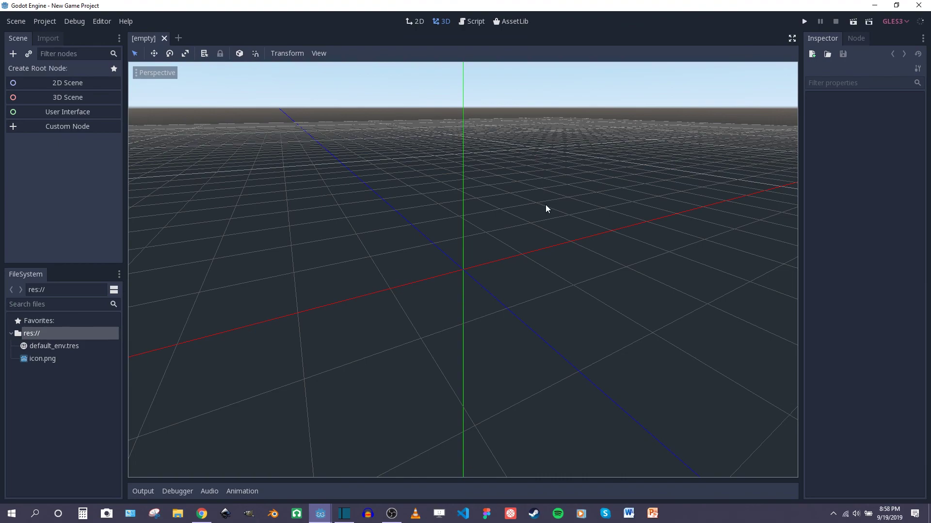
# - Orbit the empty 3D viewport toward the sky, then switch the editor to 2D
pyautogui.moveTo(547, 208); pyautogui.dragTo(495, 218)
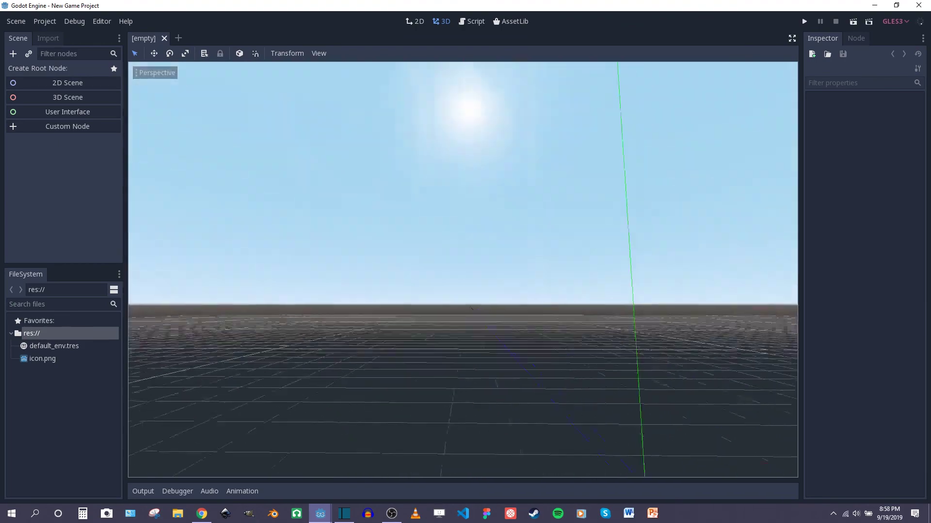
pyautogui.moveTo(495, 218)
pyautogui.mouseDown()
pyautogui.moveTo(465, 276)
pyautogui.moveTo(466, 261)
pyautogui.mouseUp()
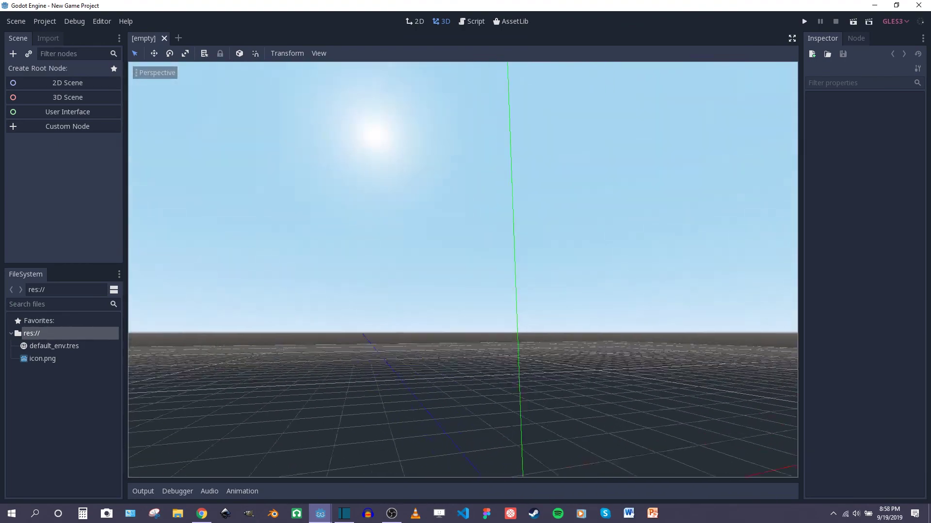
pyautogui.click(418, 24)
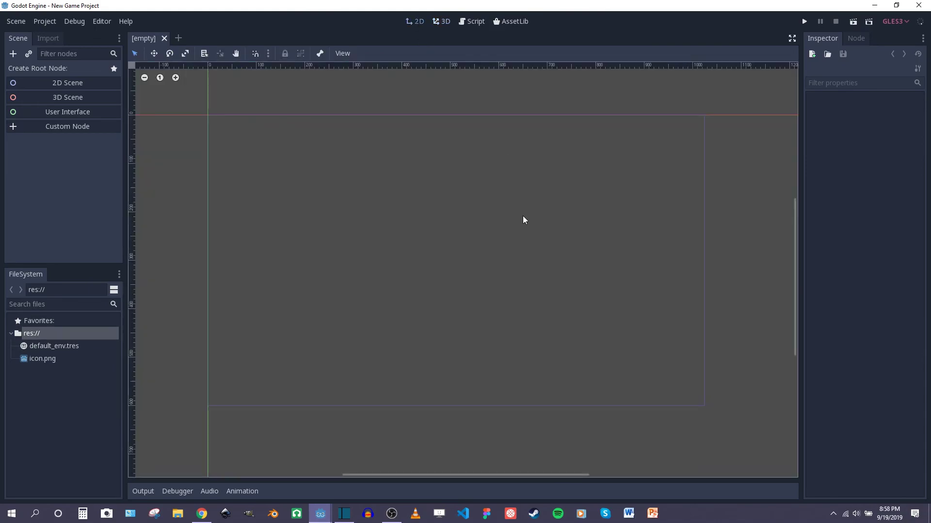